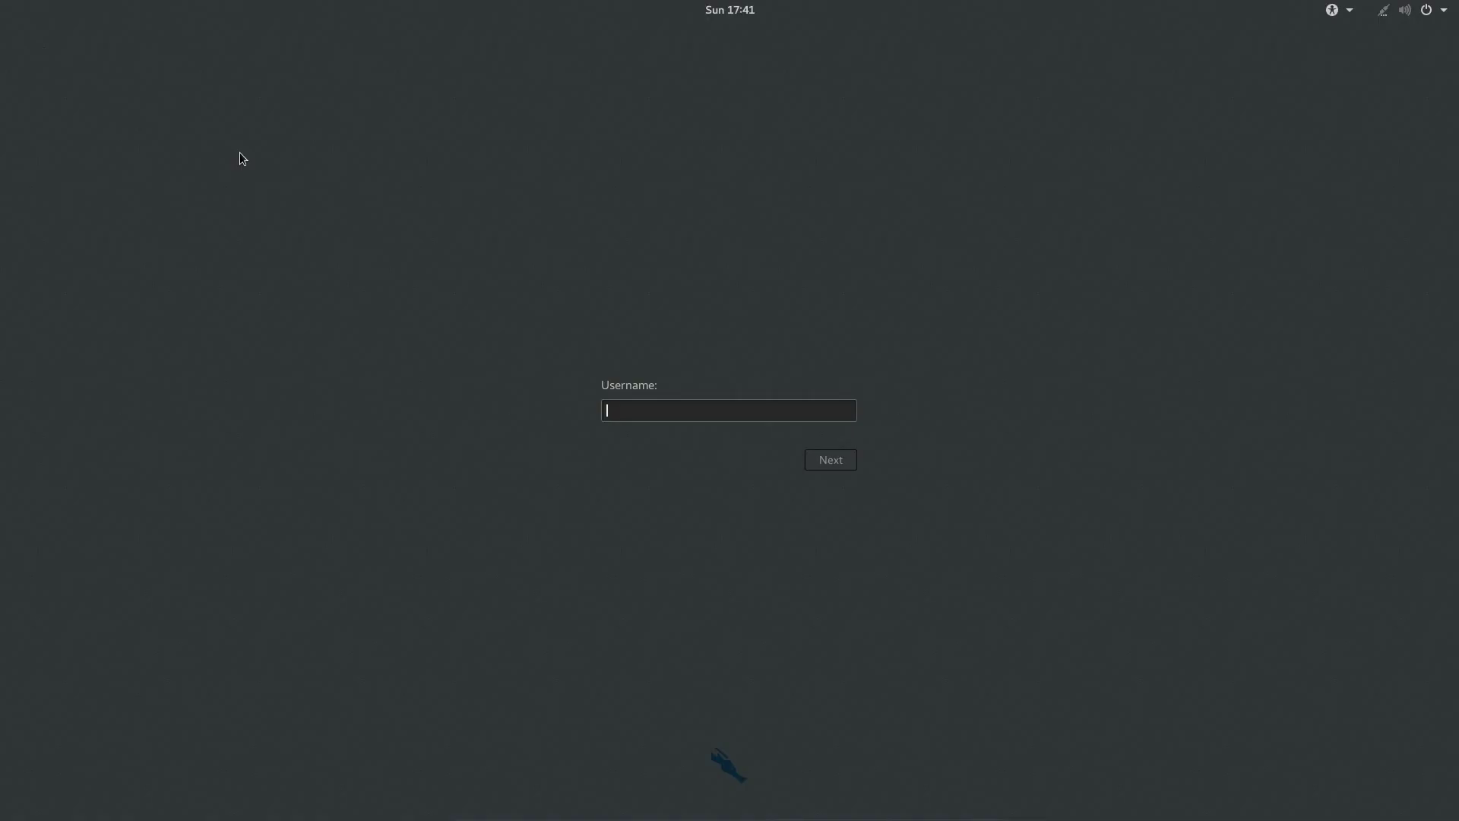
pyautogui.write('root')
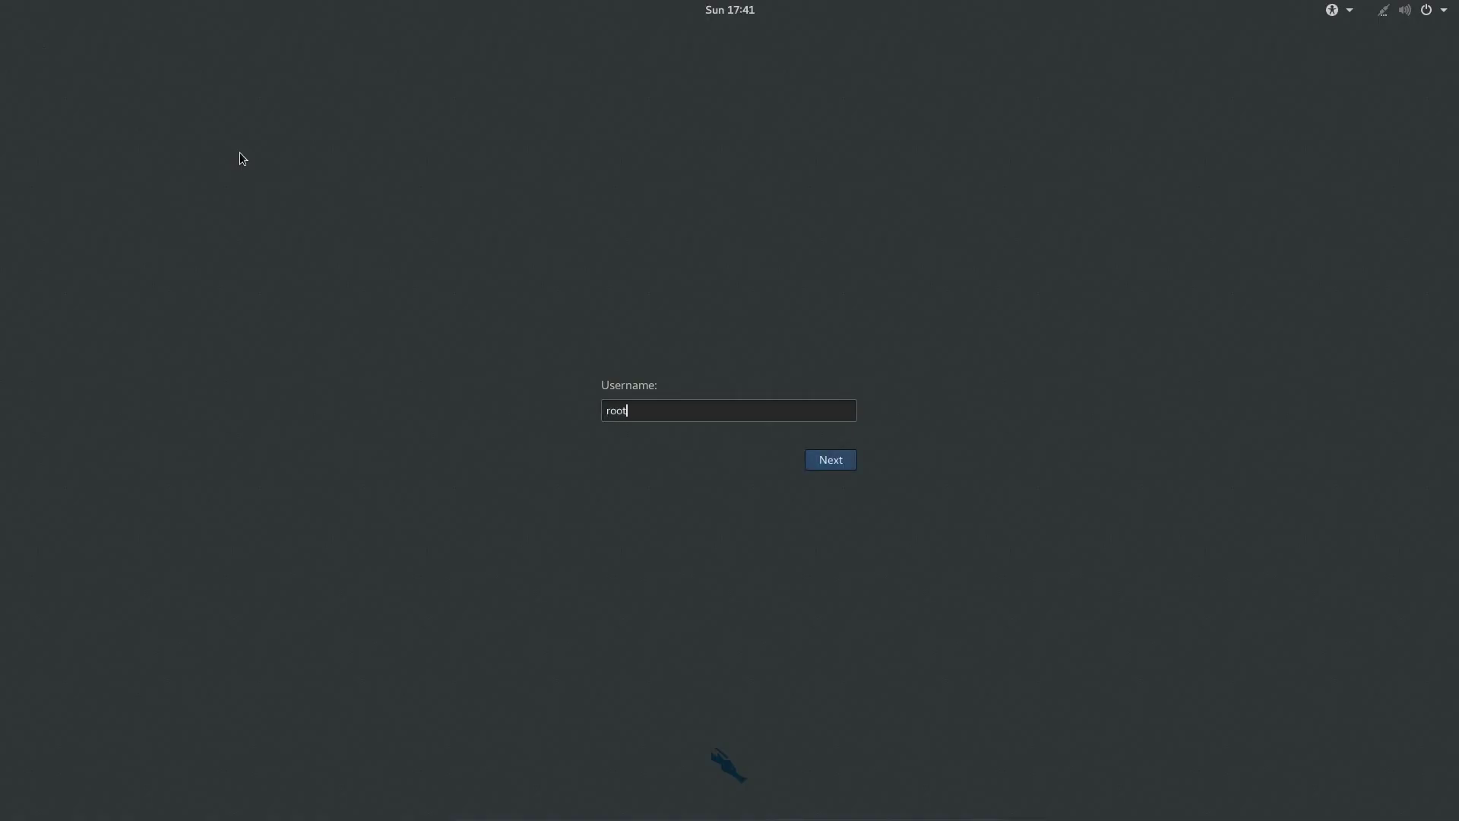
# - Log in as root, start Fern WiFi Cracker, and select wlan0 for monitor mode
pyautogui.press('Return')
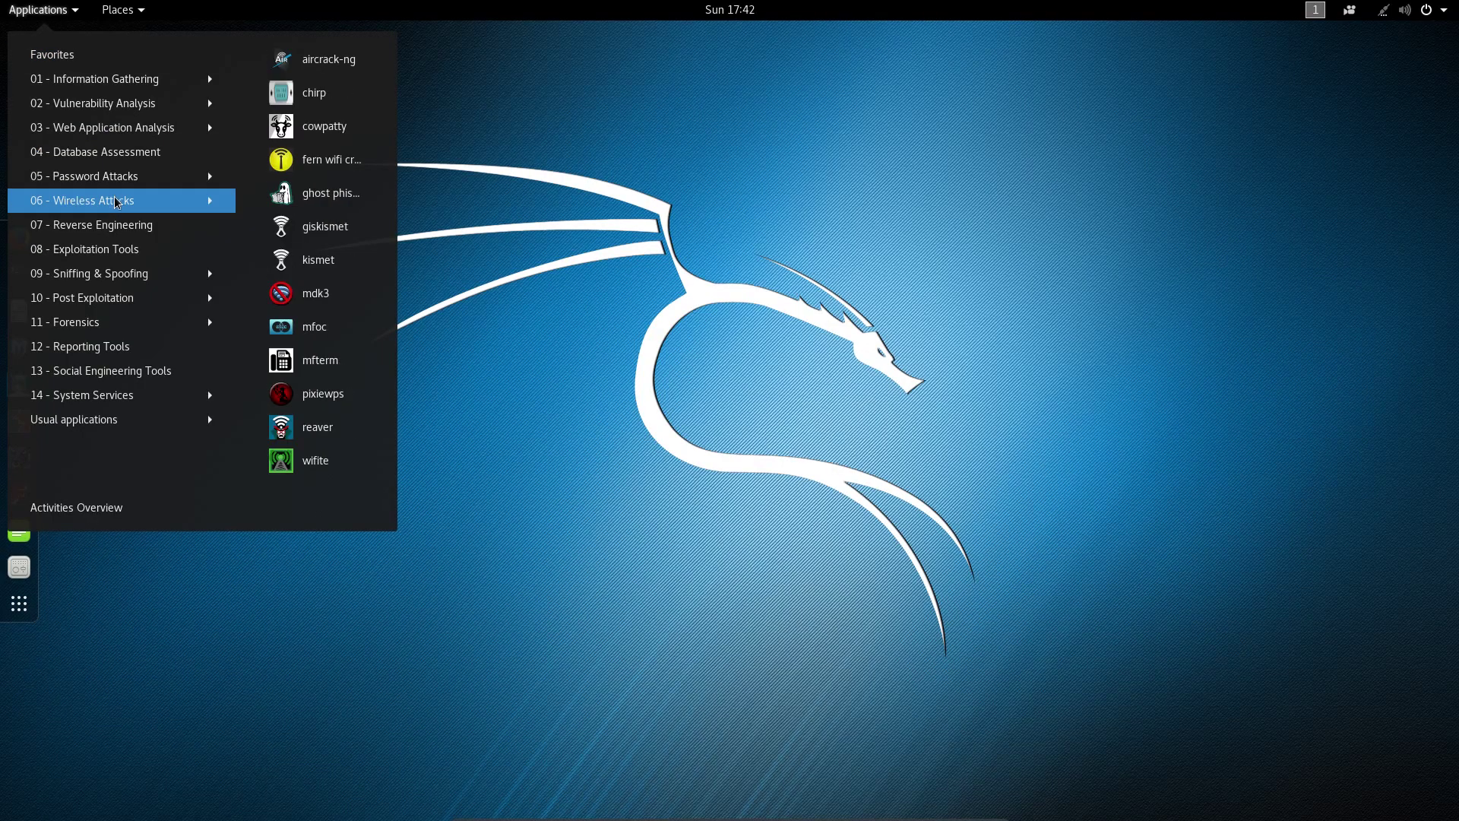
pyautogui.click(323, 159)
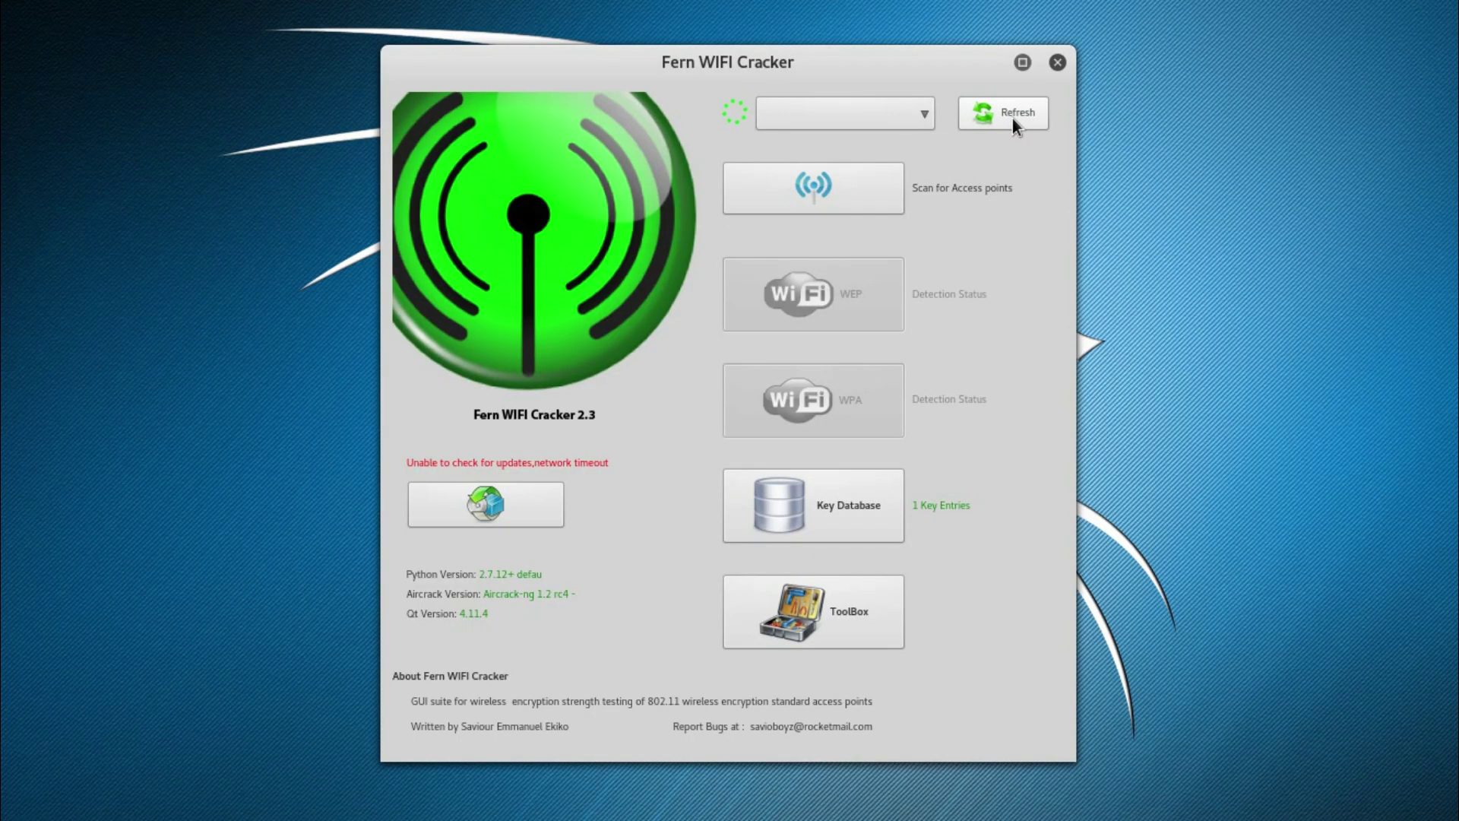
pyautogui.click(851, 225)
pyautogui.click(833, 113)
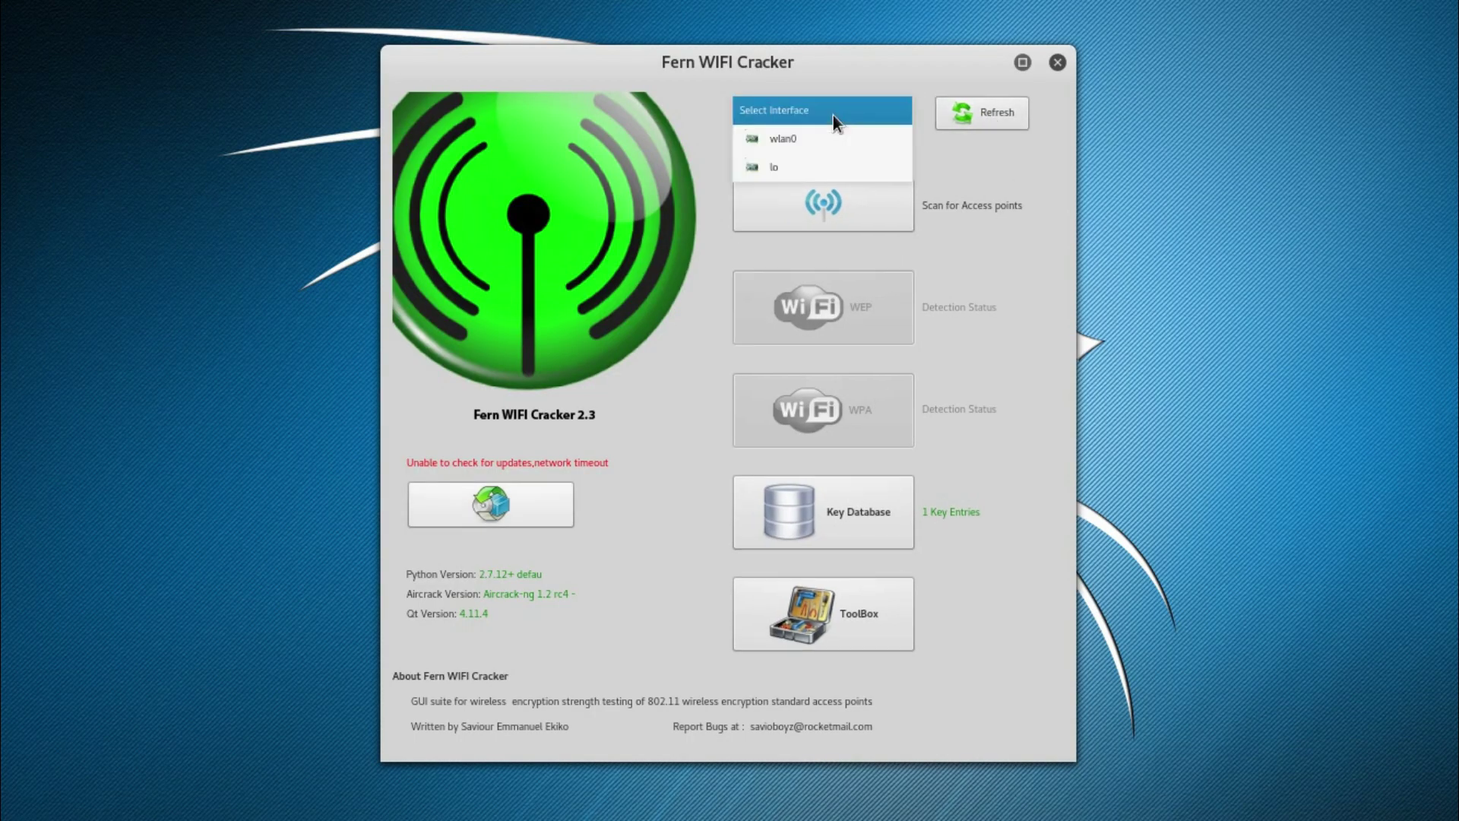
pyautogui.click(813, 142)
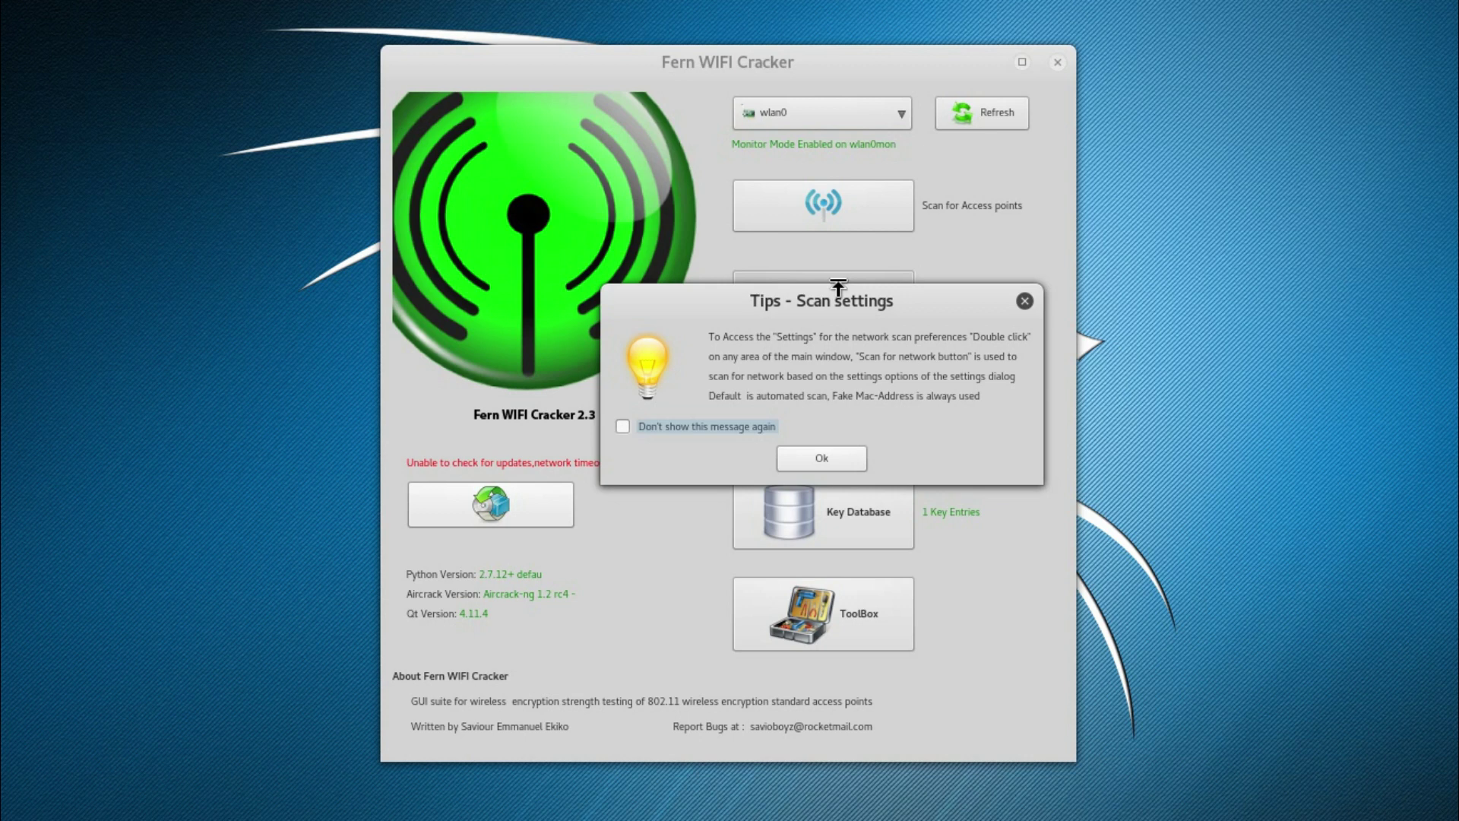
pyautogui.click(816, 459)
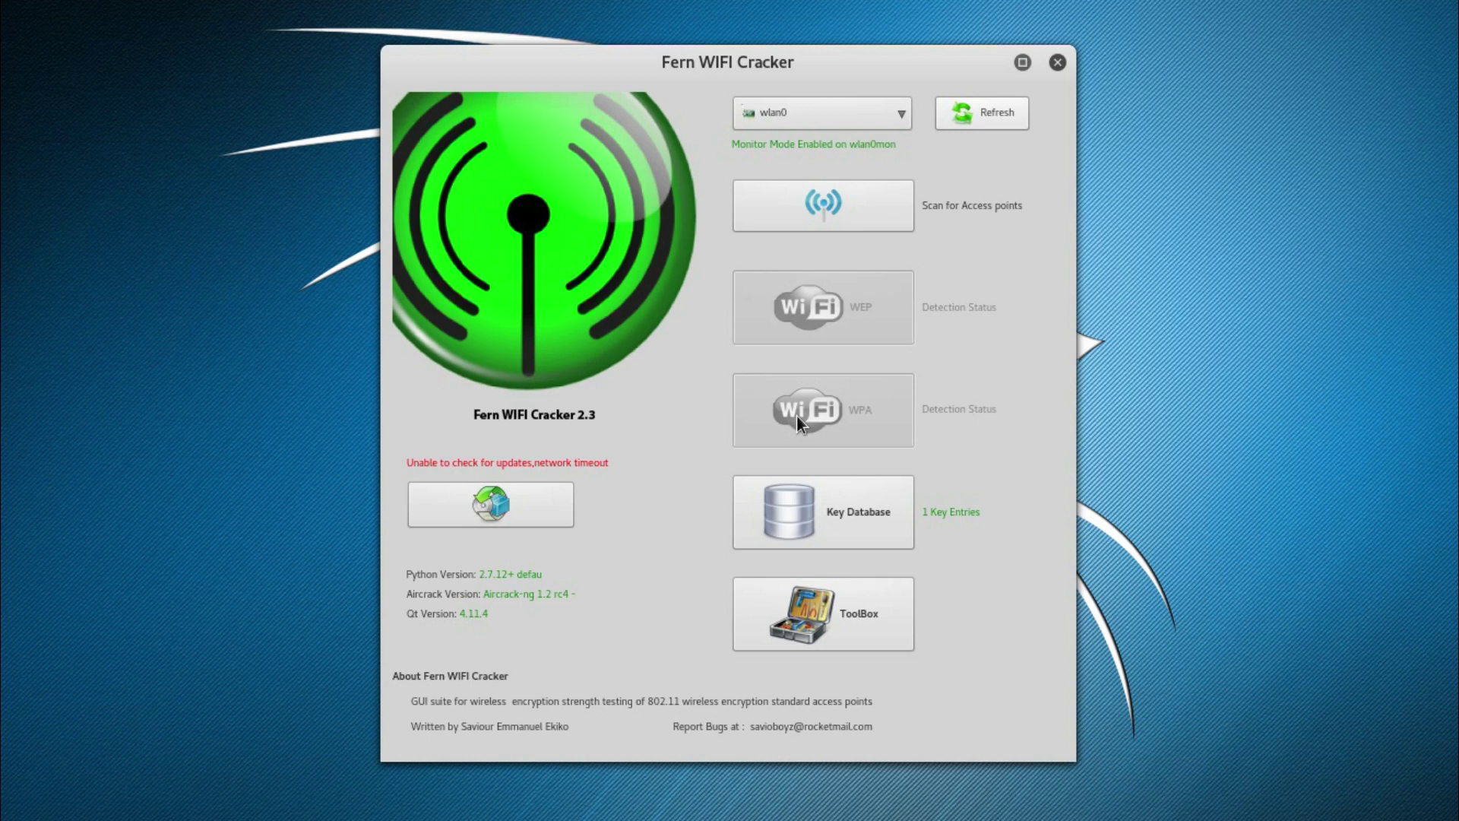
# - Start the access-point scan and wait for 2 WEP and 20 WPA detections
pyautogui.click(886, 202)
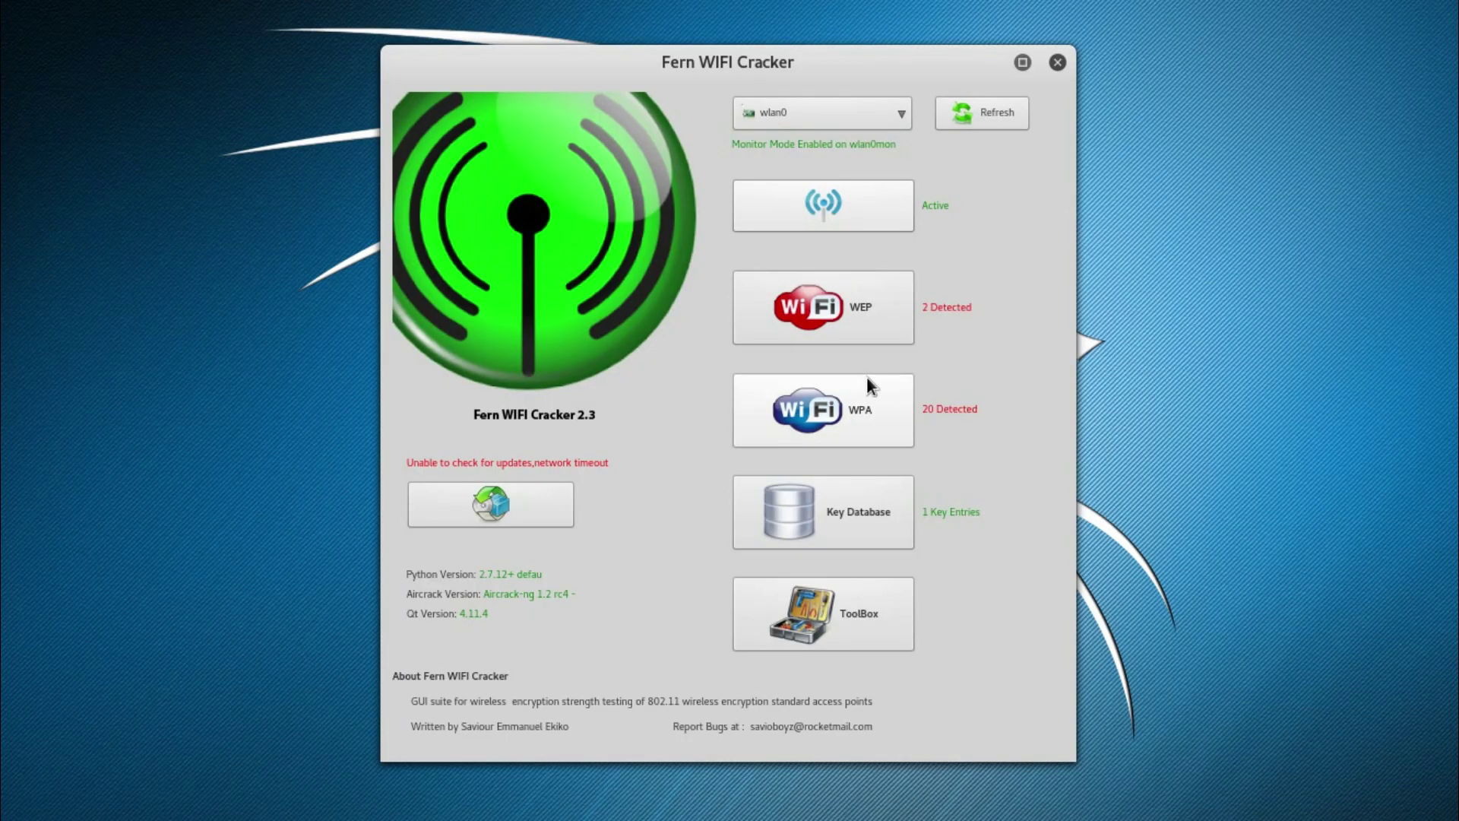
pyautogui.click(863, 315)
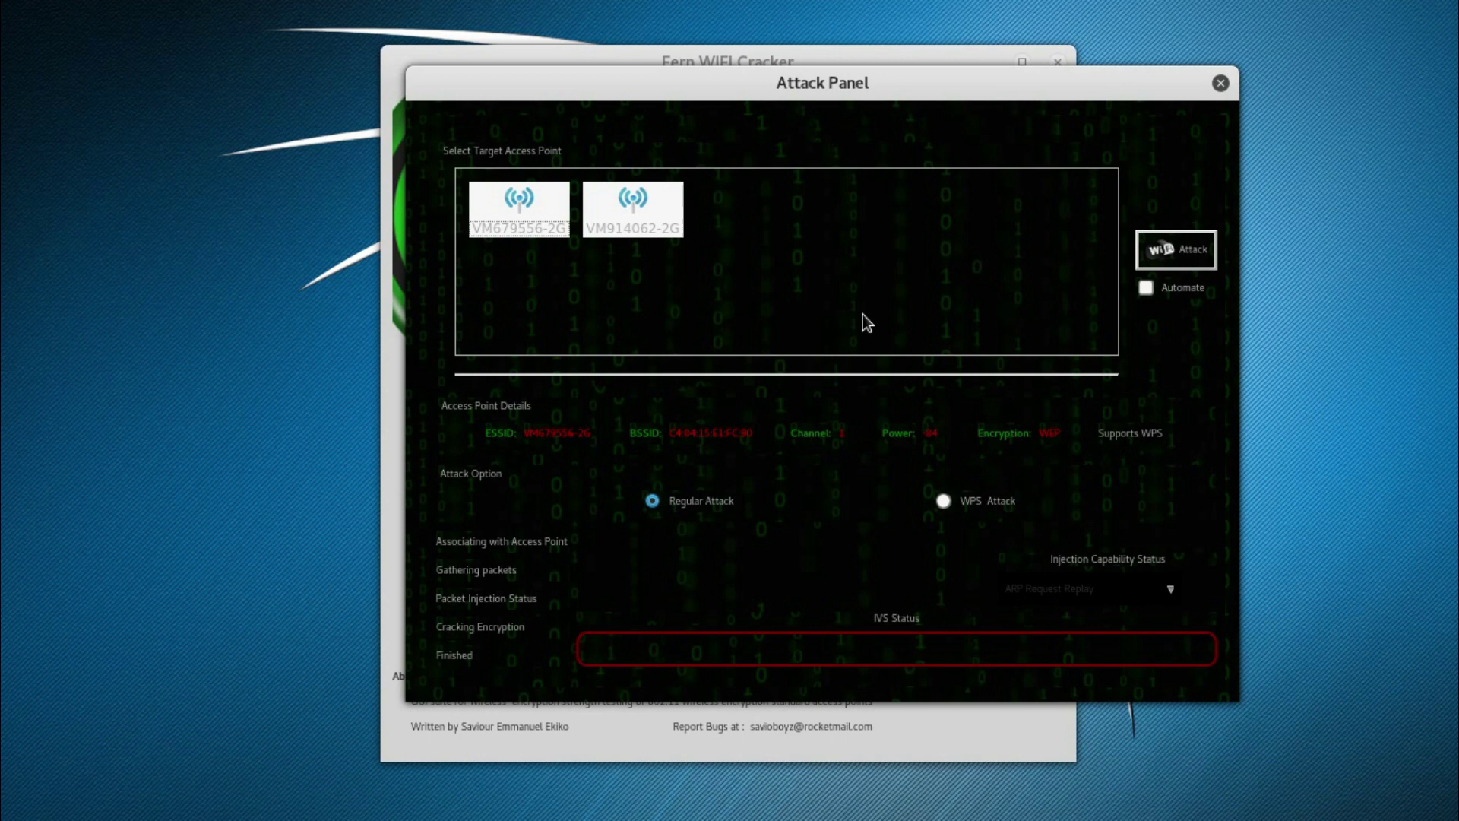
pyautogui.click(540, 213)
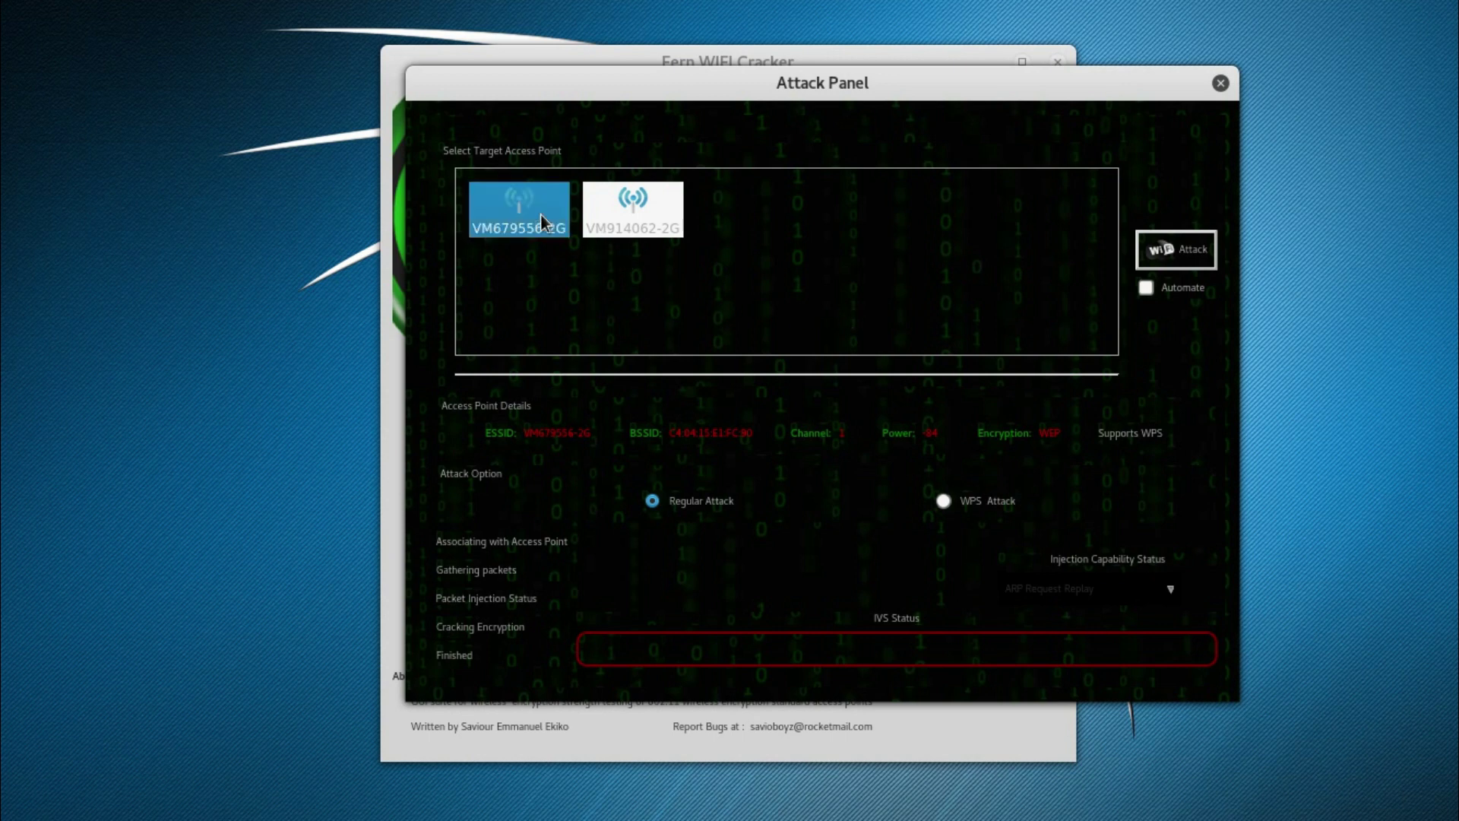
pyautogui.click(629, 225)
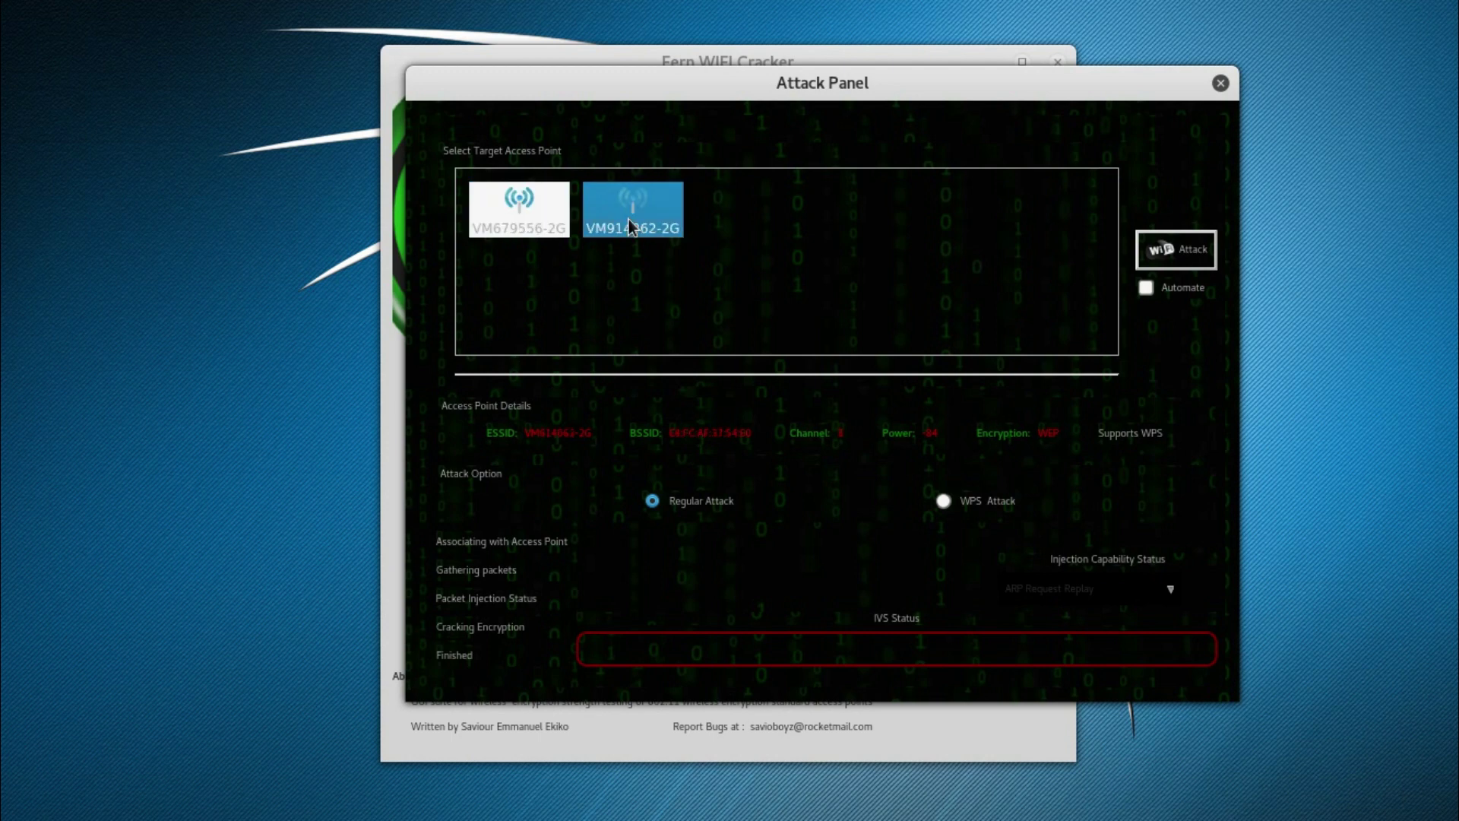
# - Close the WEP panel, open the WPA Attack Panel, and select BTHub4-FE23
pyautogui.click(1220, 84)
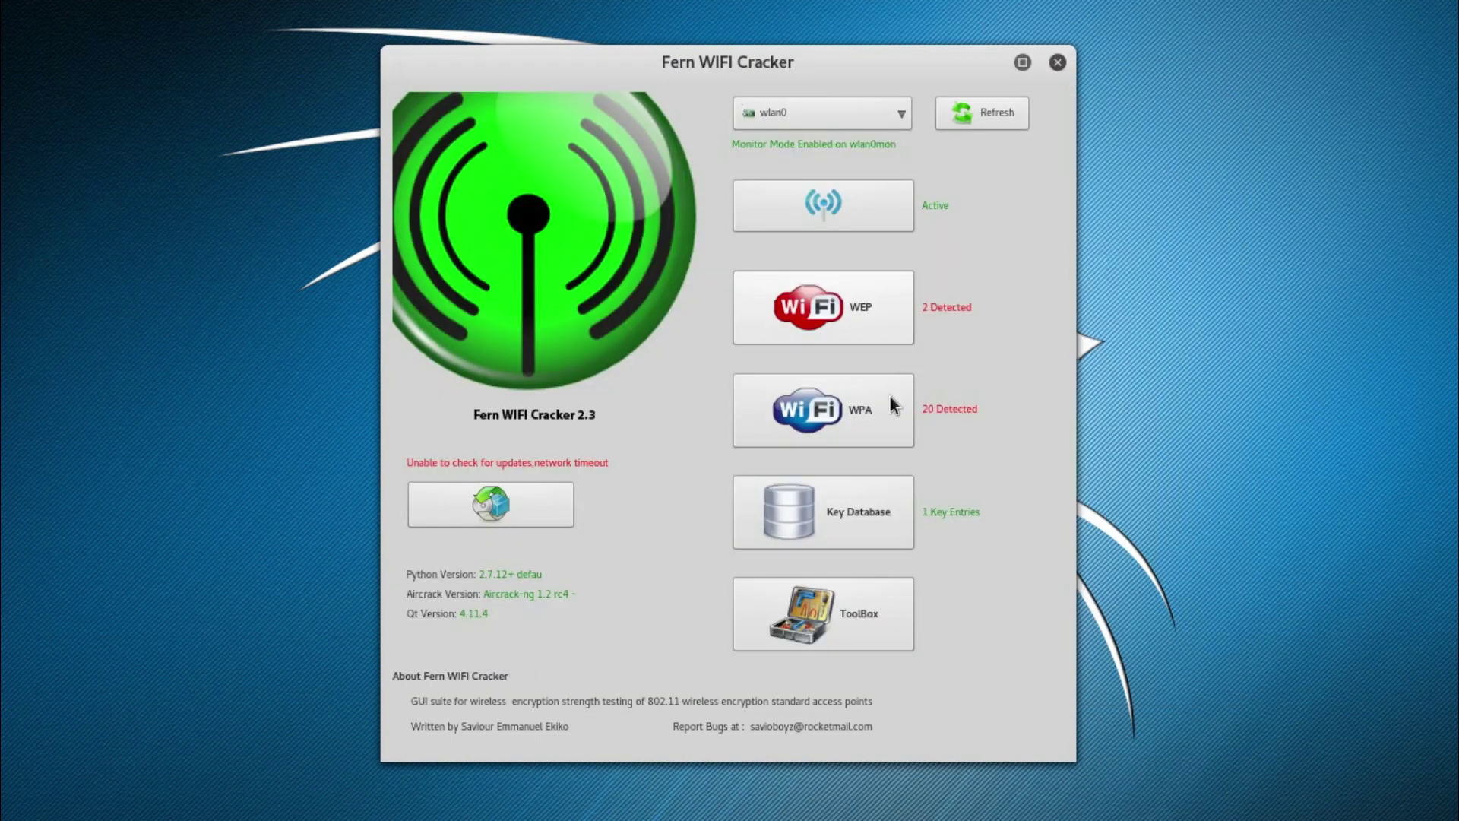
pyautogui.click(855, 424)
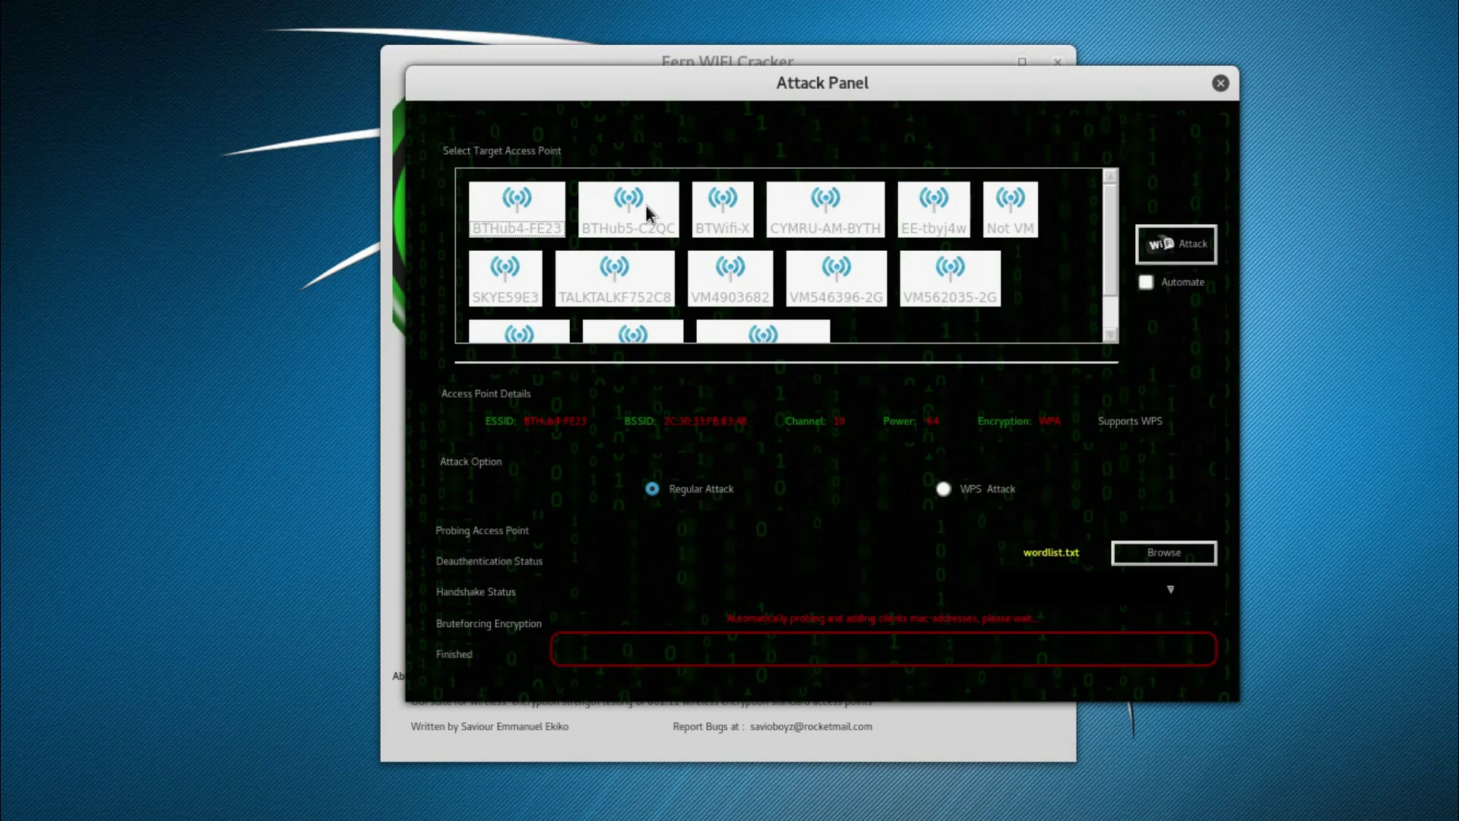
pyautogui.click(494, 211)
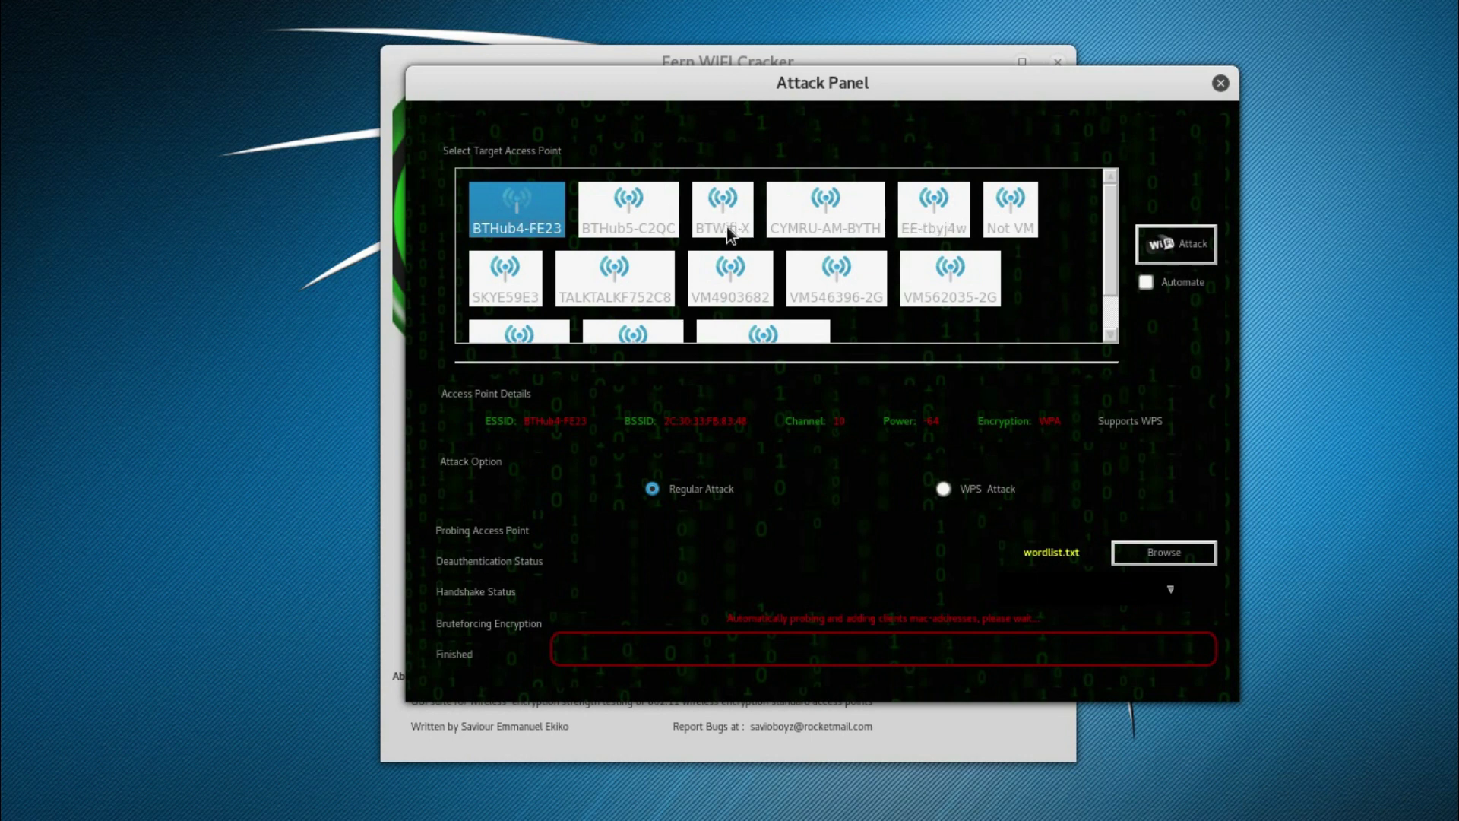
# - Launch a WPS attack on BTHub5-C2QC and stop it at 0.05% complete
pyautogui.click(606, 228)
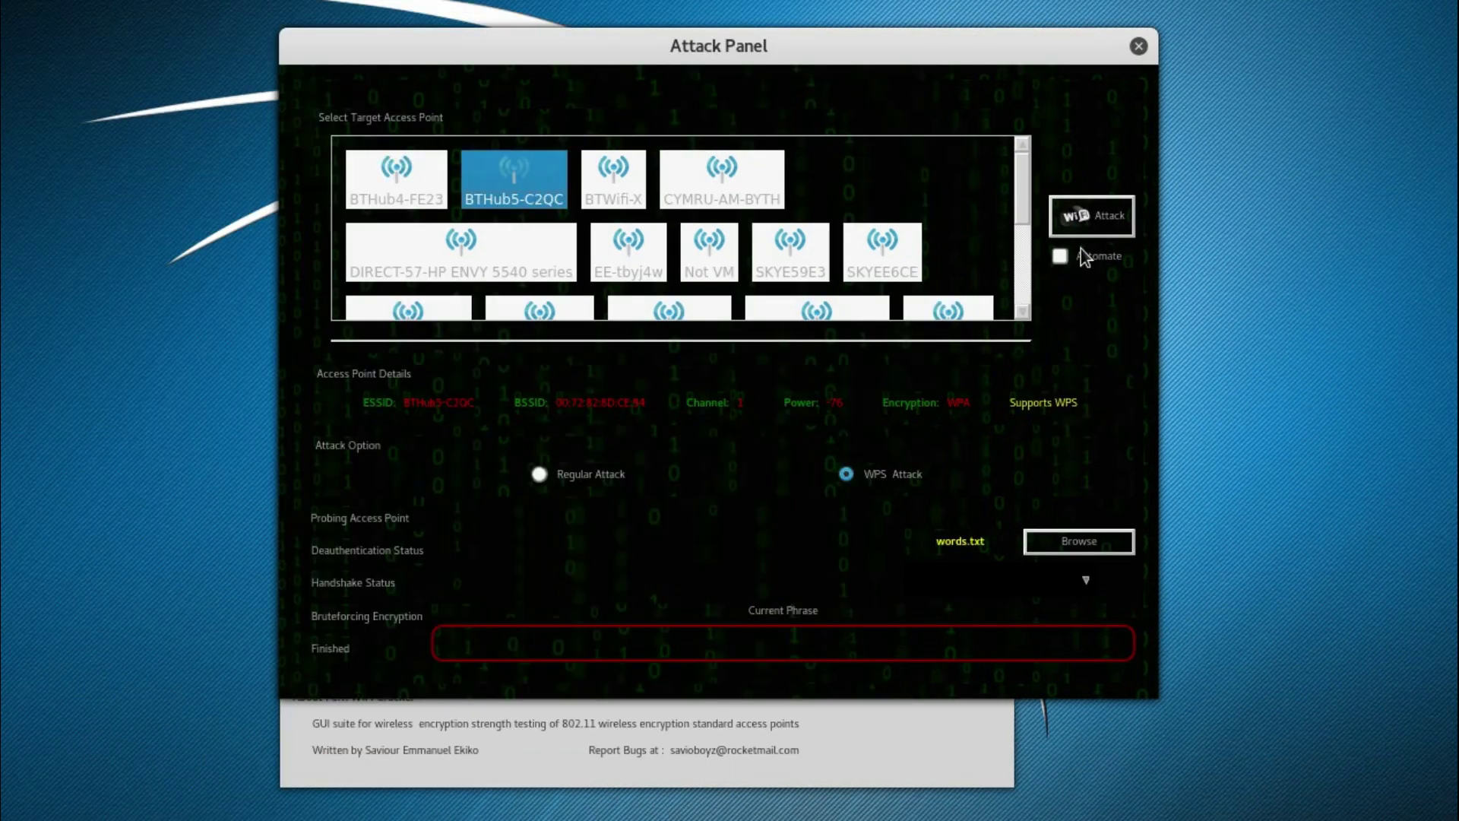
pyautogui.click(1096, 223)
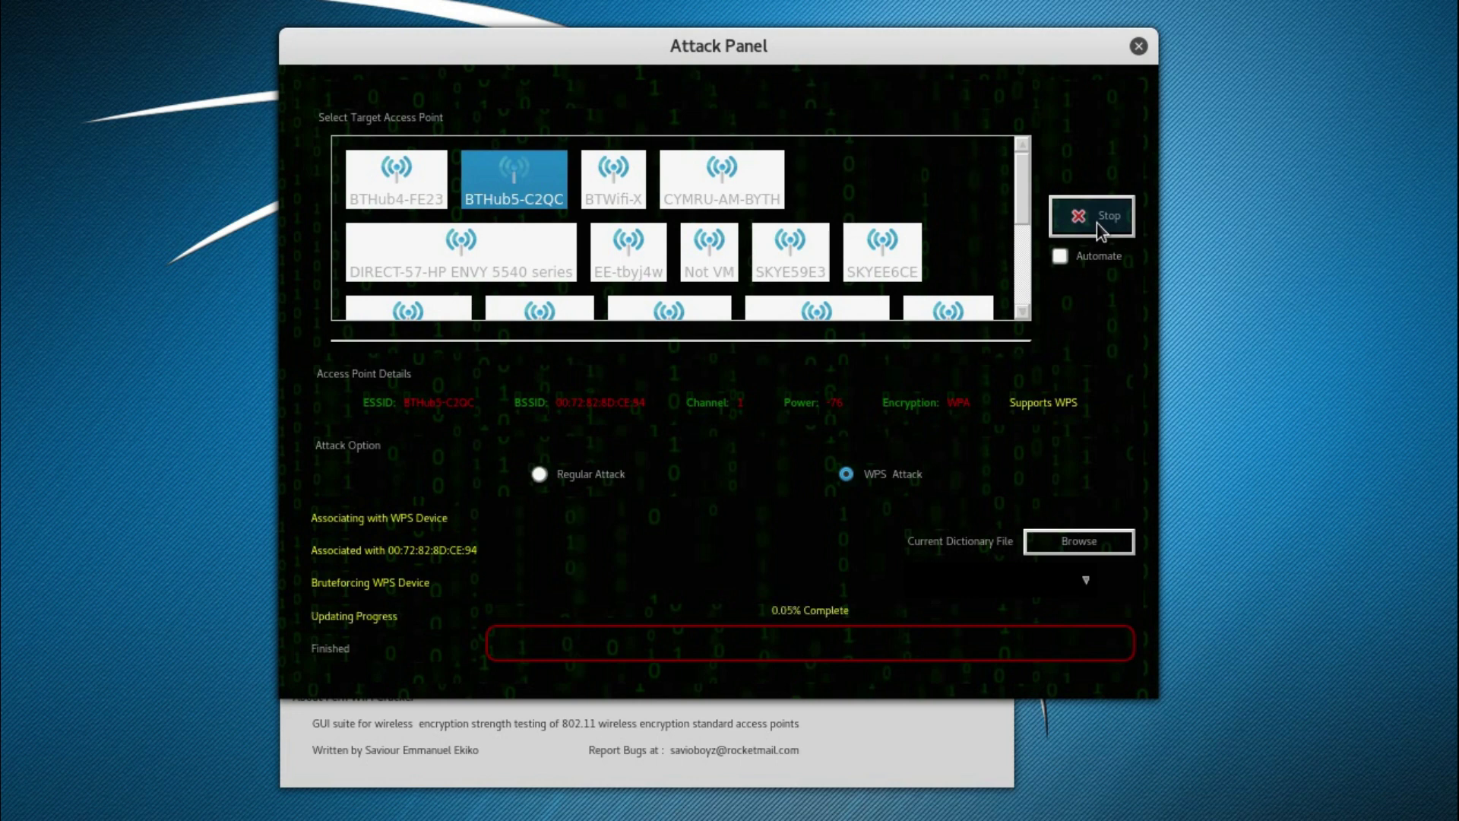
pyautogui.click(1100, 229)
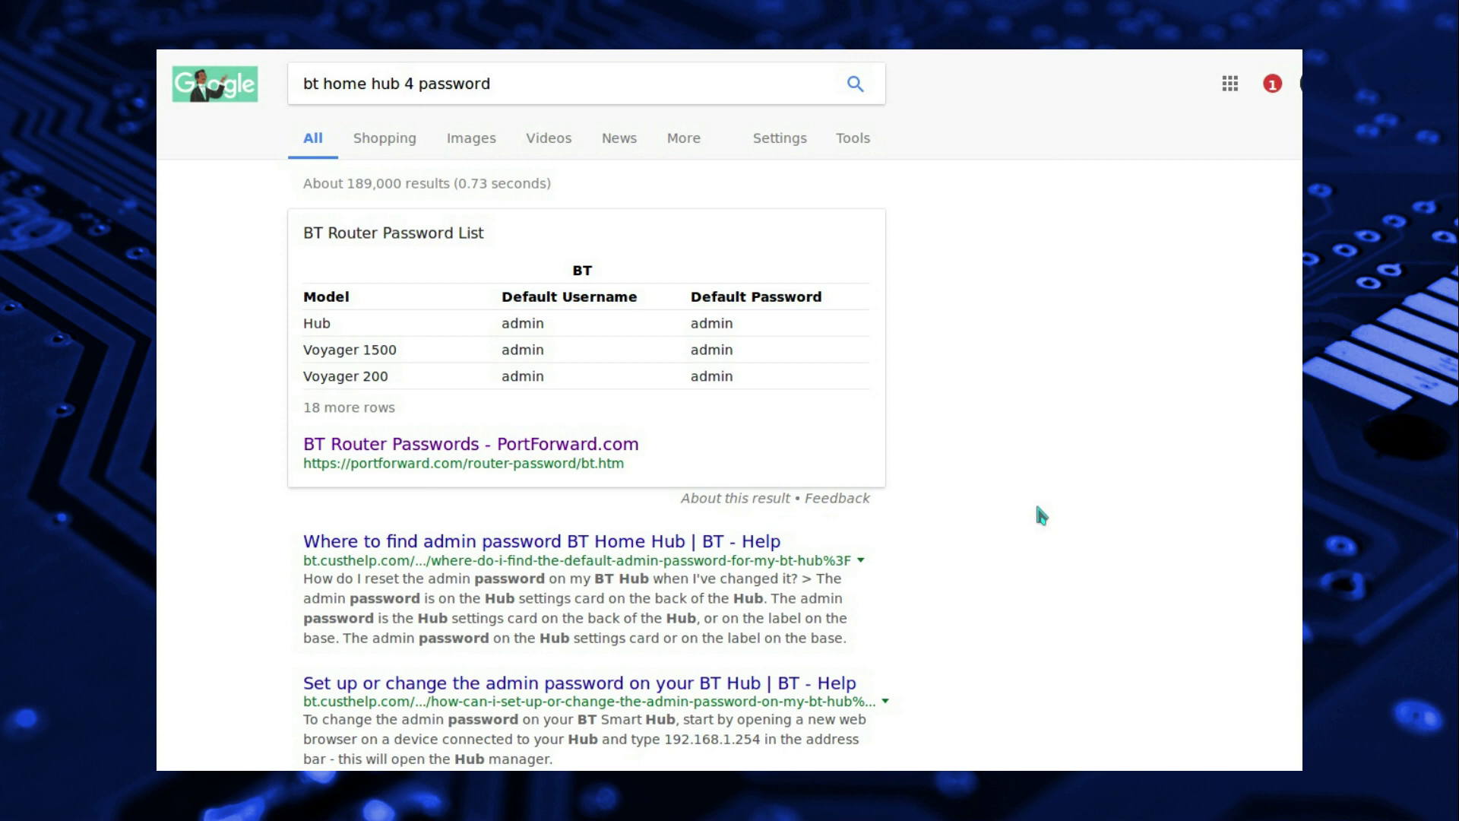
pyautogui.scroll(-1, 1040, 516)
pyautogui.scroll(-4, 1066, 516)
pyautogui.scroll(-2, 1061, 516)
pyautogui.scroll(-1, 1064, 516)
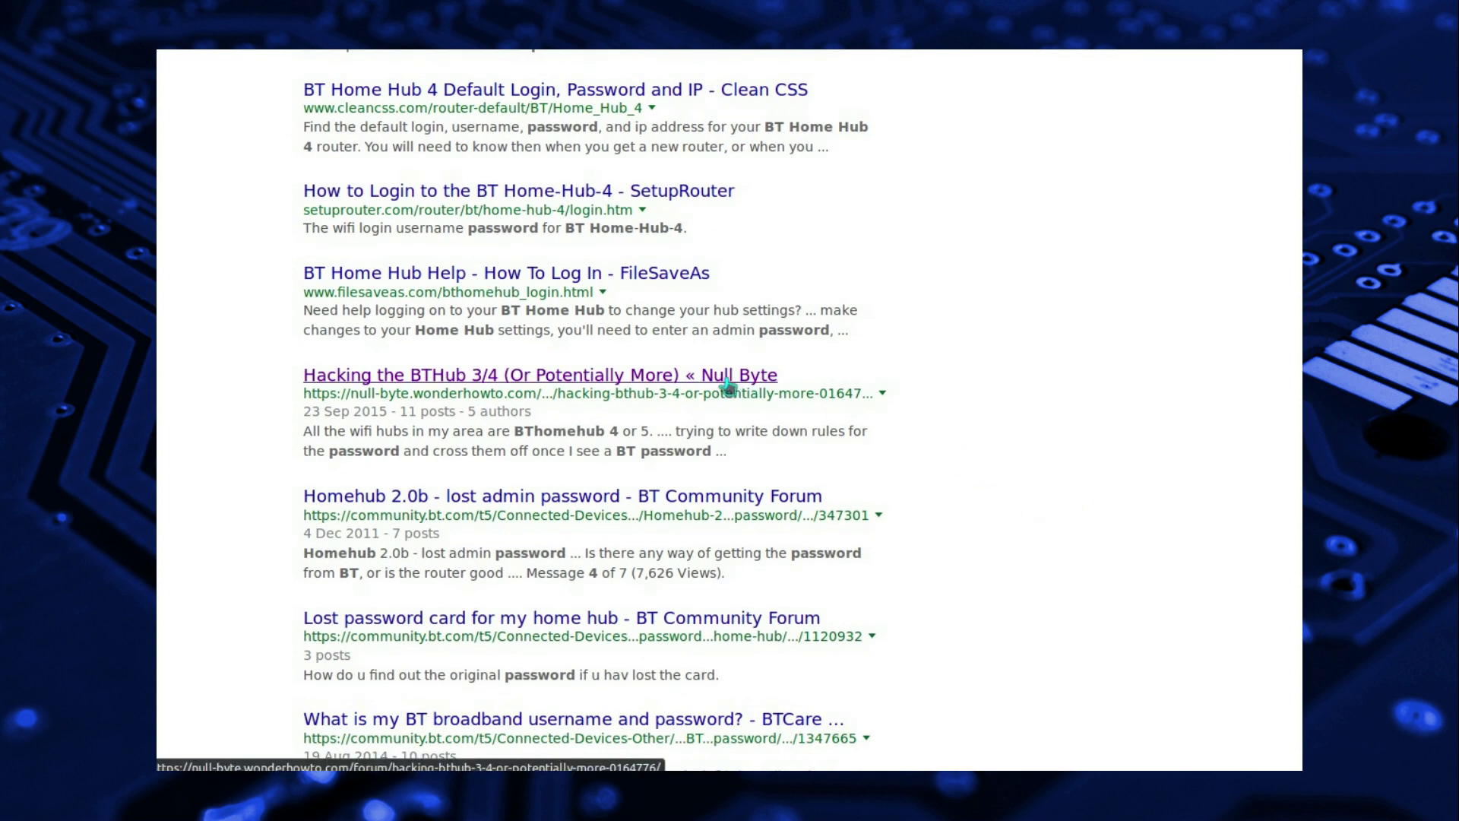
# - Read the Null Byte 'Hacking the BTHub 3/4' article's BT Hub 4 password rules
pyautogui.click(727, 388)
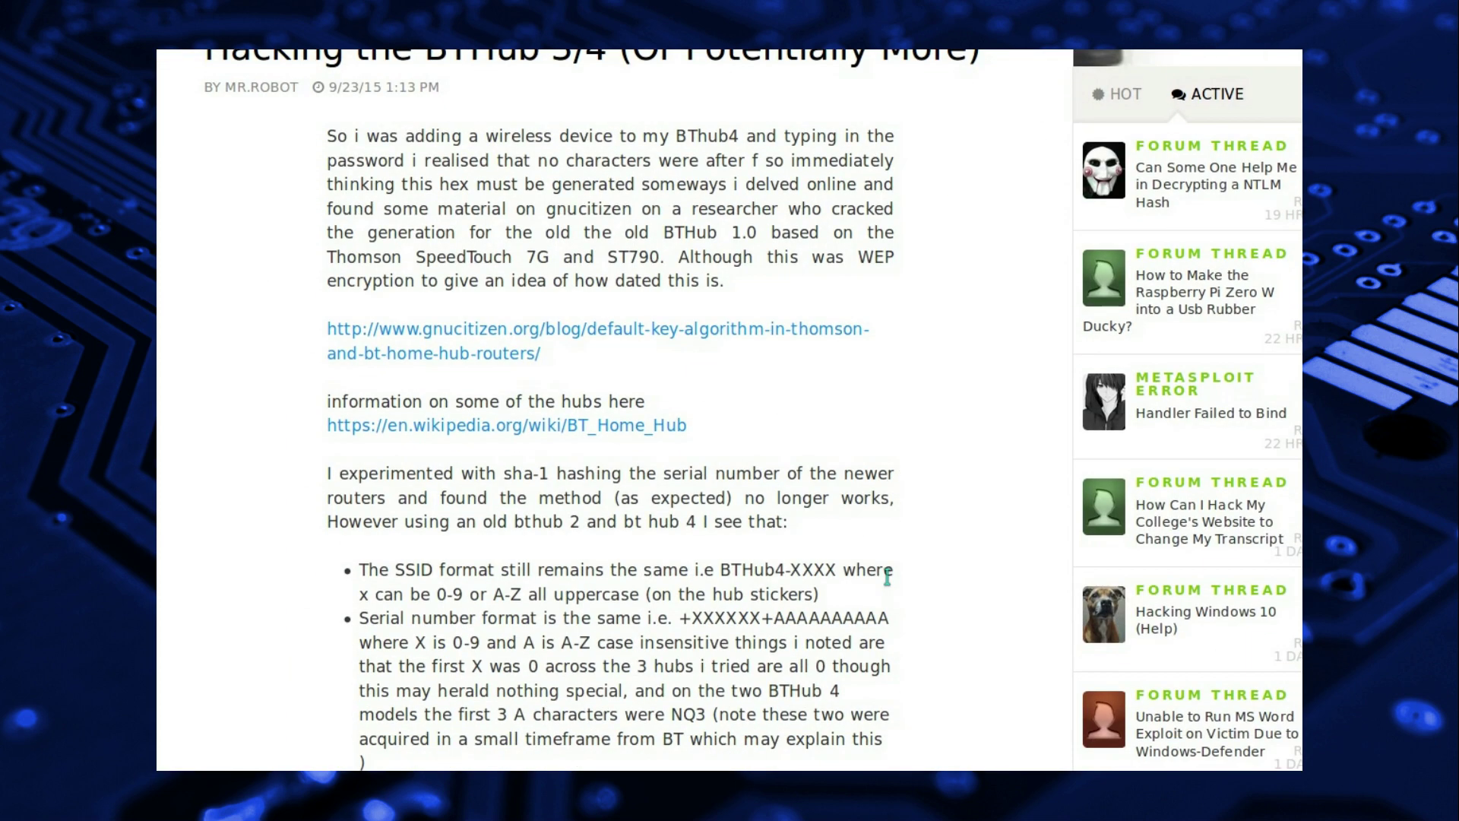
pyautogui.scroll(-3, 883, 547)
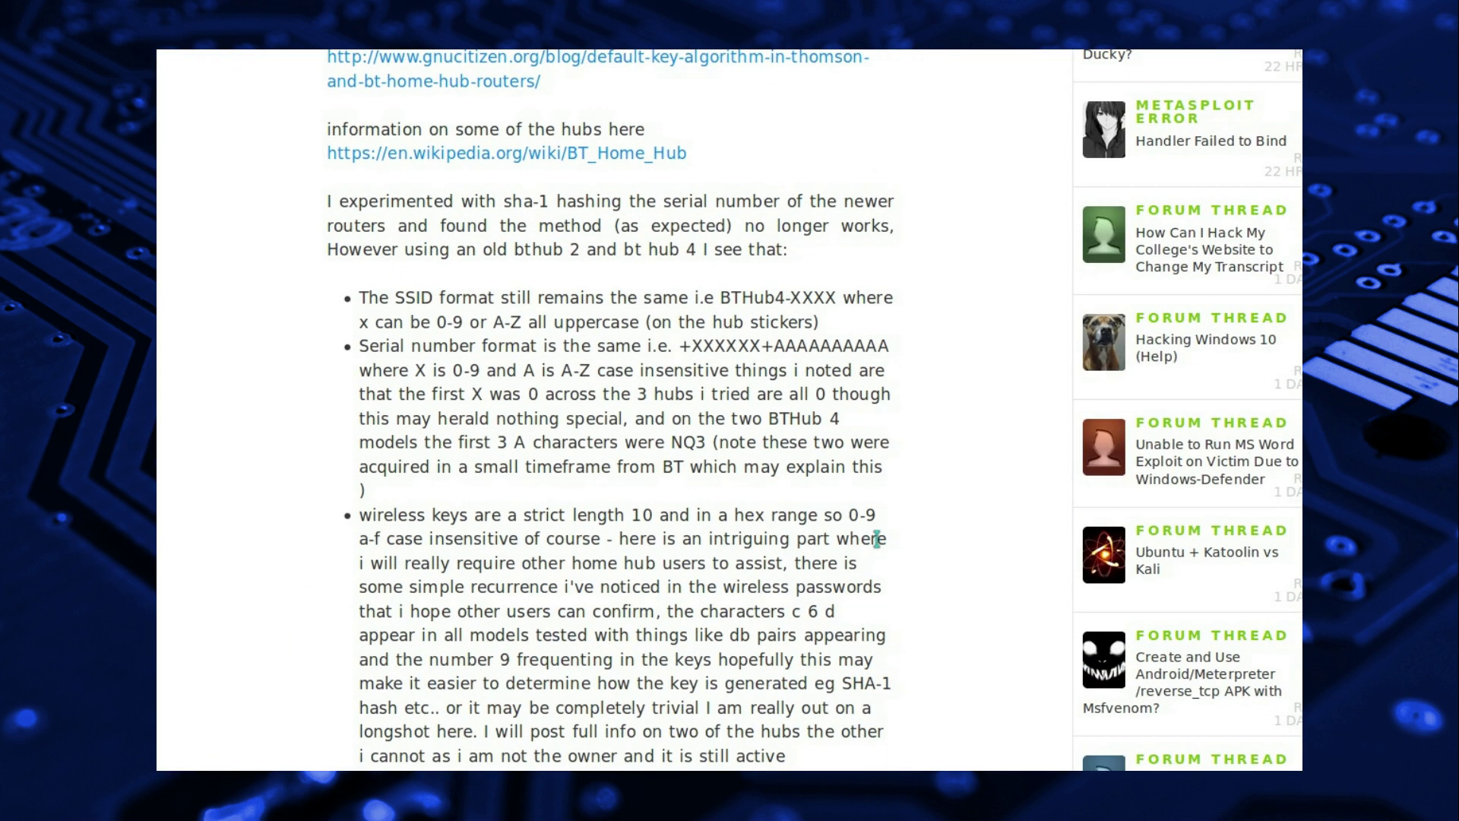
pyautogui.scroll(-3, 878, 537)
pyautogui.moveTo(364, 239); pyautogui.dragTo(737, 317)
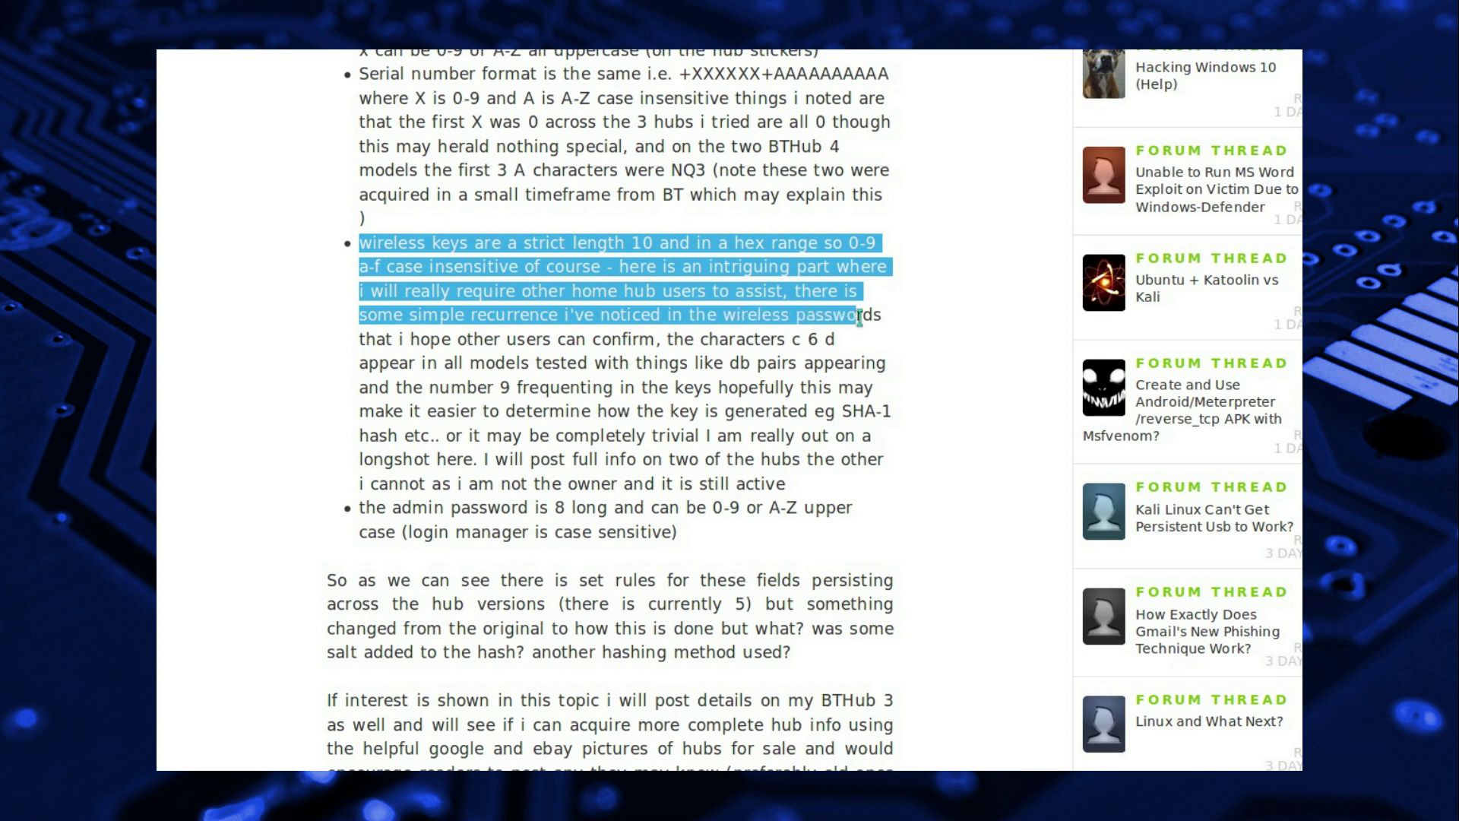
pyautogui.moveTo(737, 317); pyautogui.dragTo(870, 316)
pyautogui.scroll(-10, 753, 545)
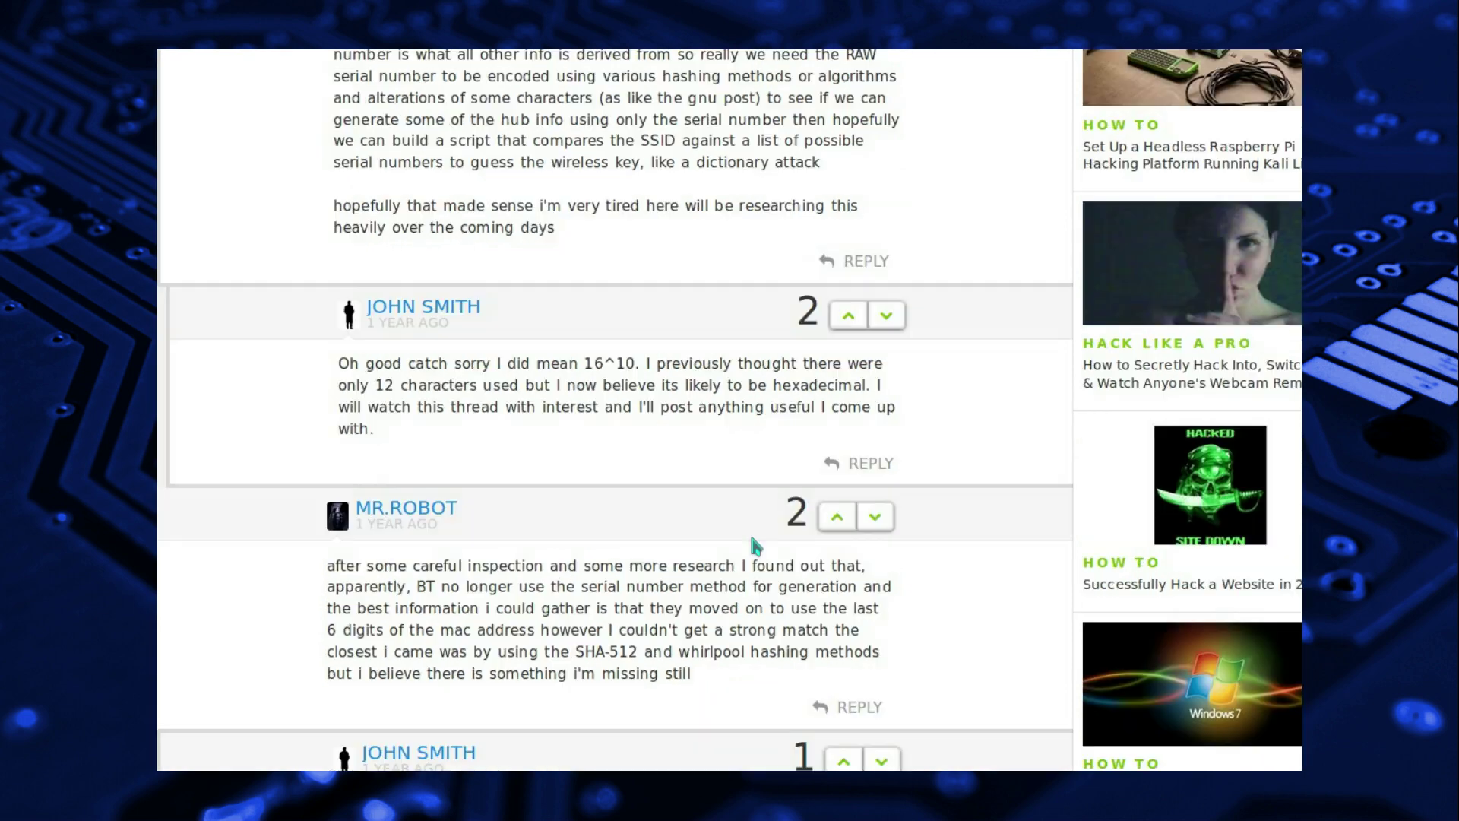
pyautogui.scroll(-5, 753, 546)
pyautogui.scroll(-5, 753, 546)
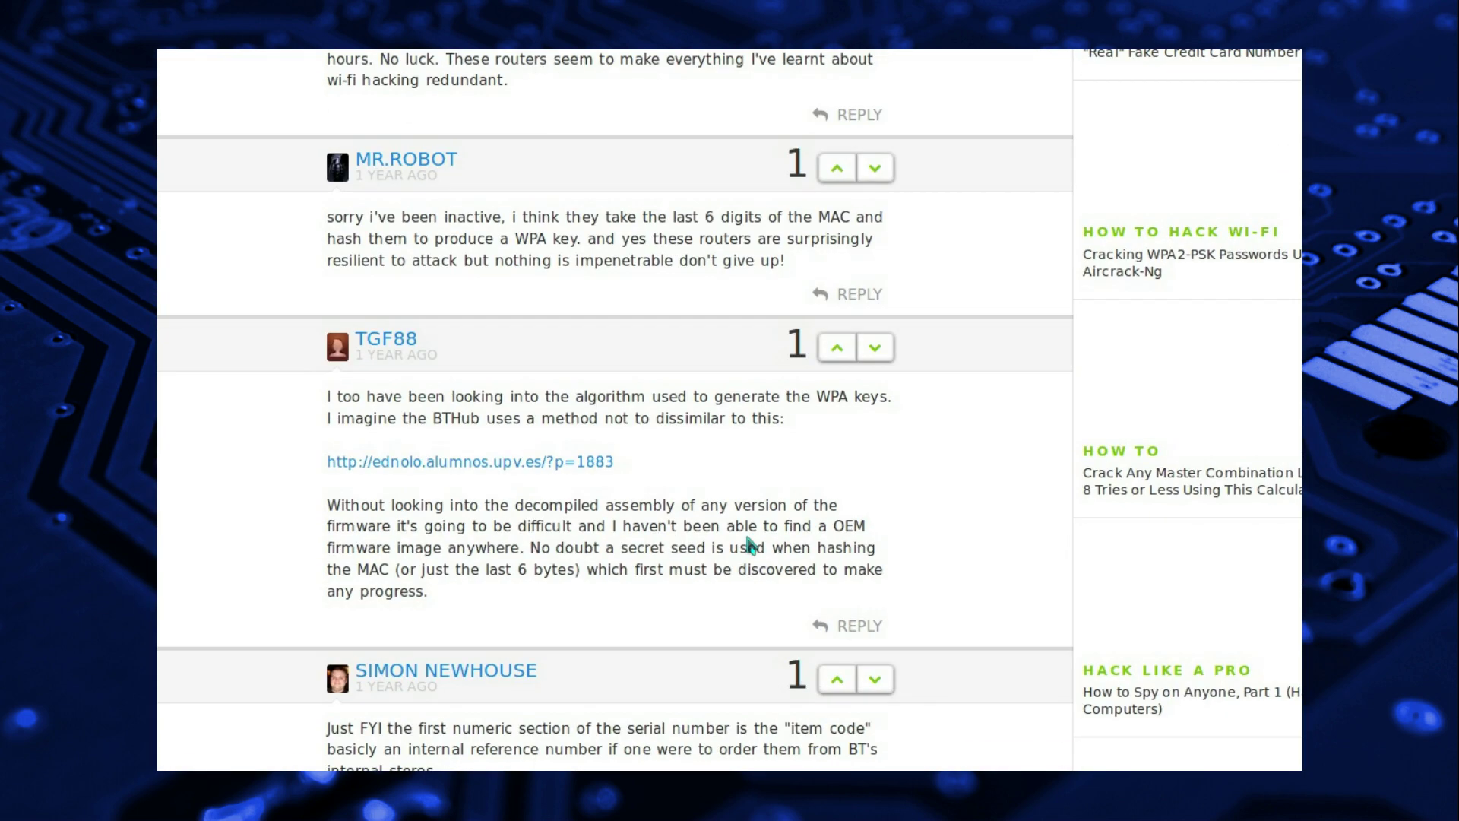
pyautogui.scroll(-5, 654, 503)
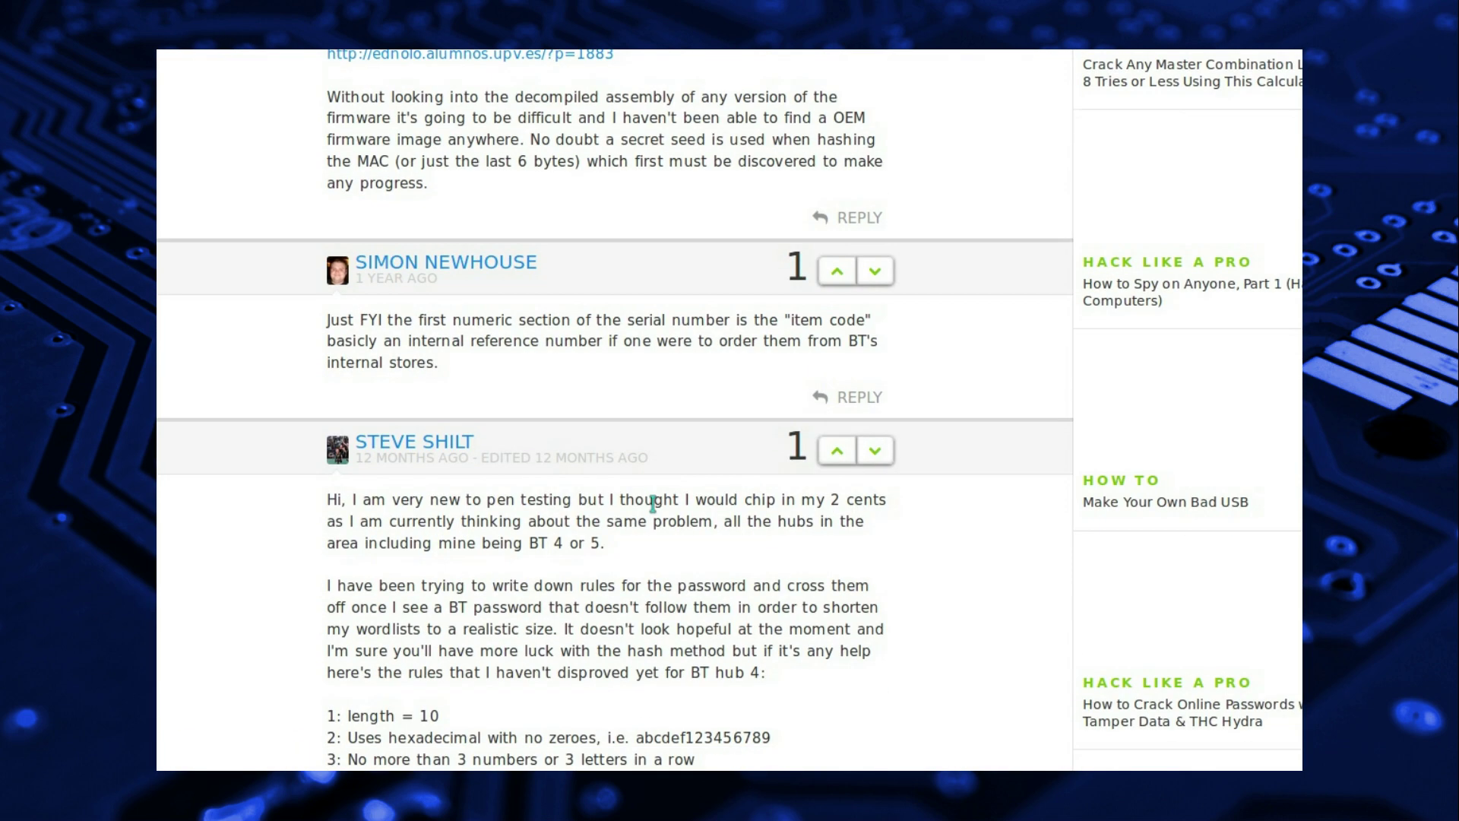
pyautogui.scroll(-2, 513, 510)
pyautogui.tripleClick(370, 514)
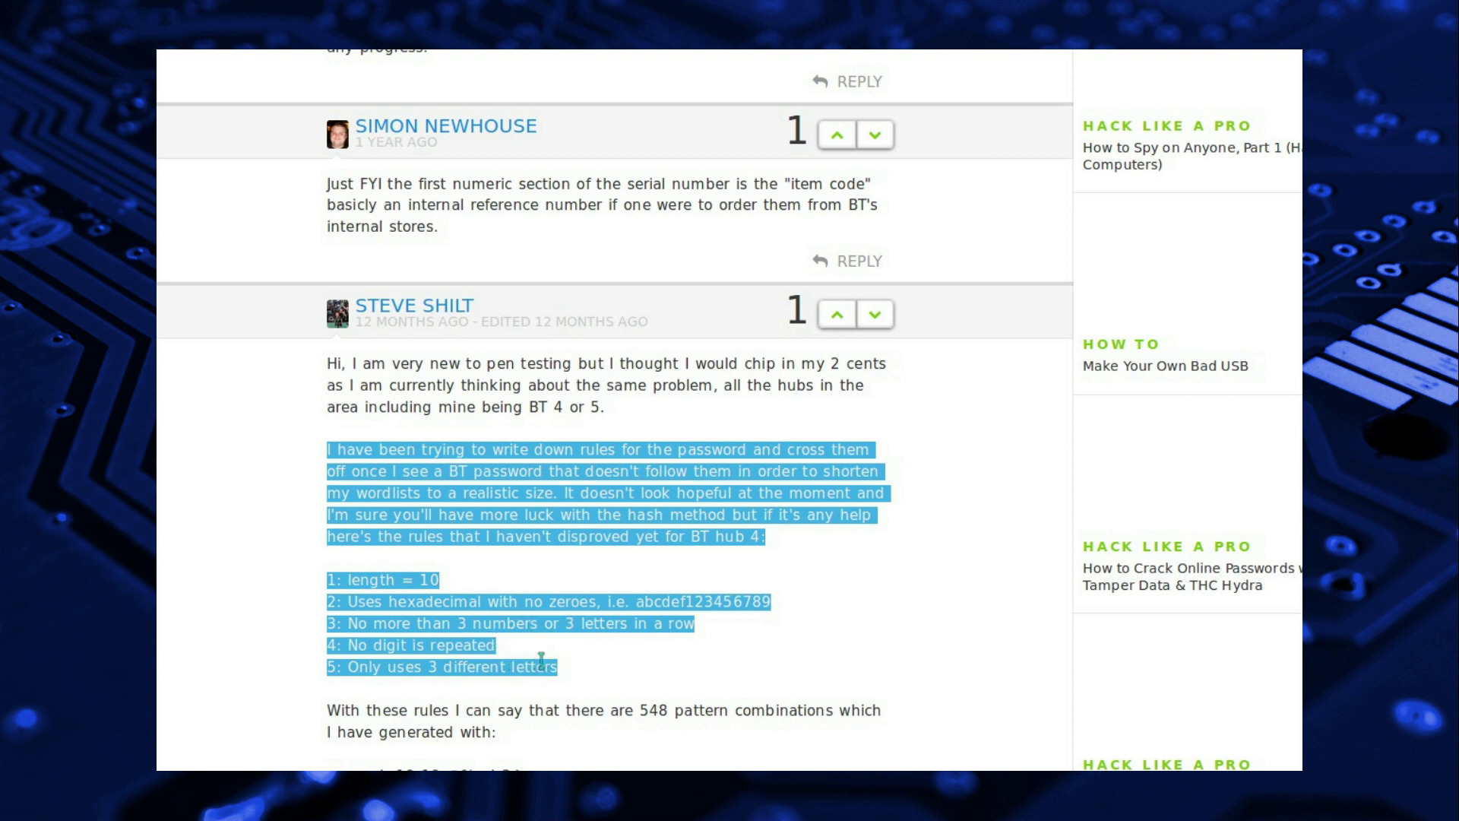
pyautogui.click(572, 689)
pyautogui.scroll(-4, 572, 689)
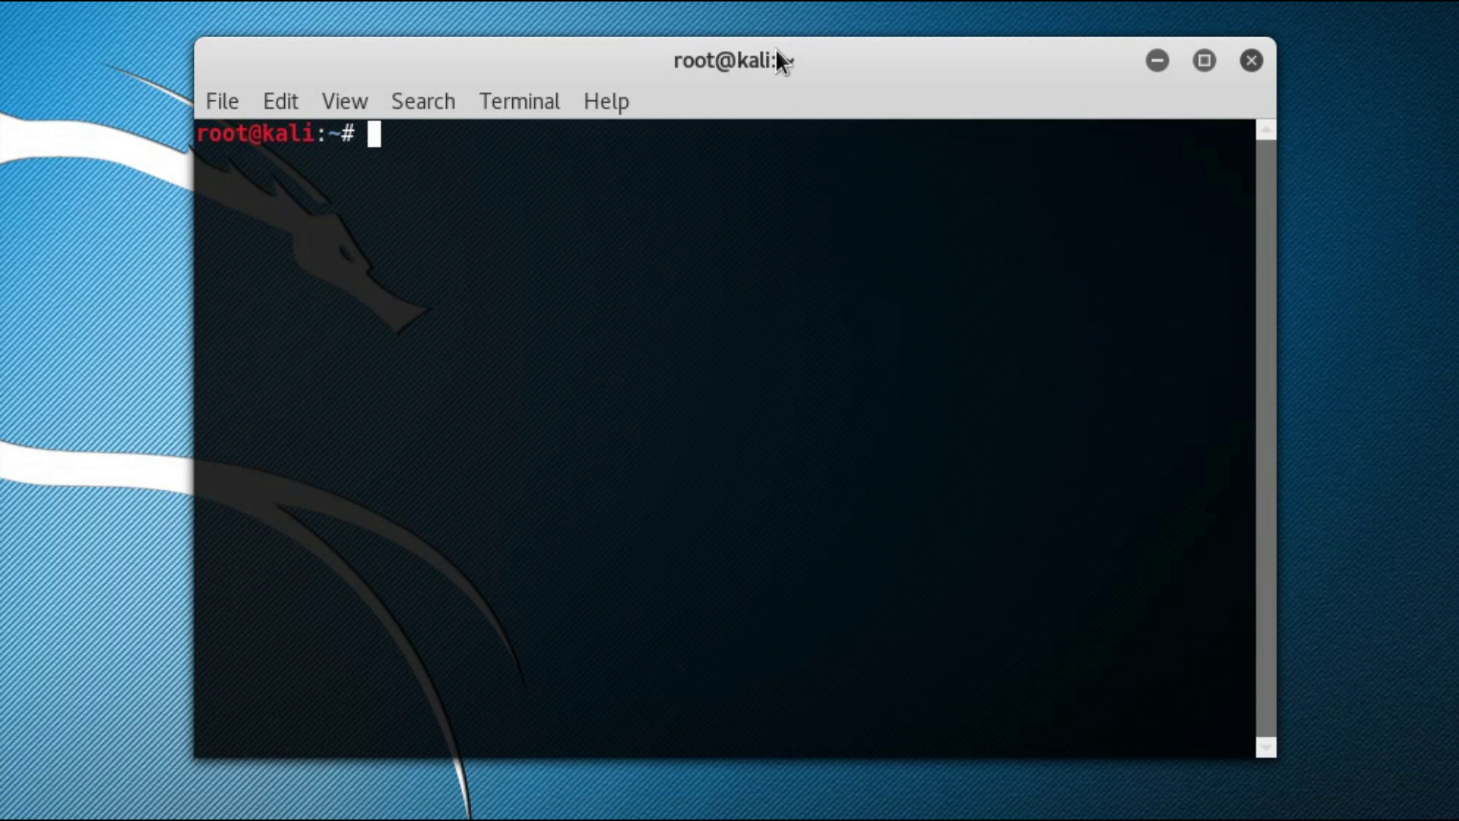
pyautogui.write('crunch ')
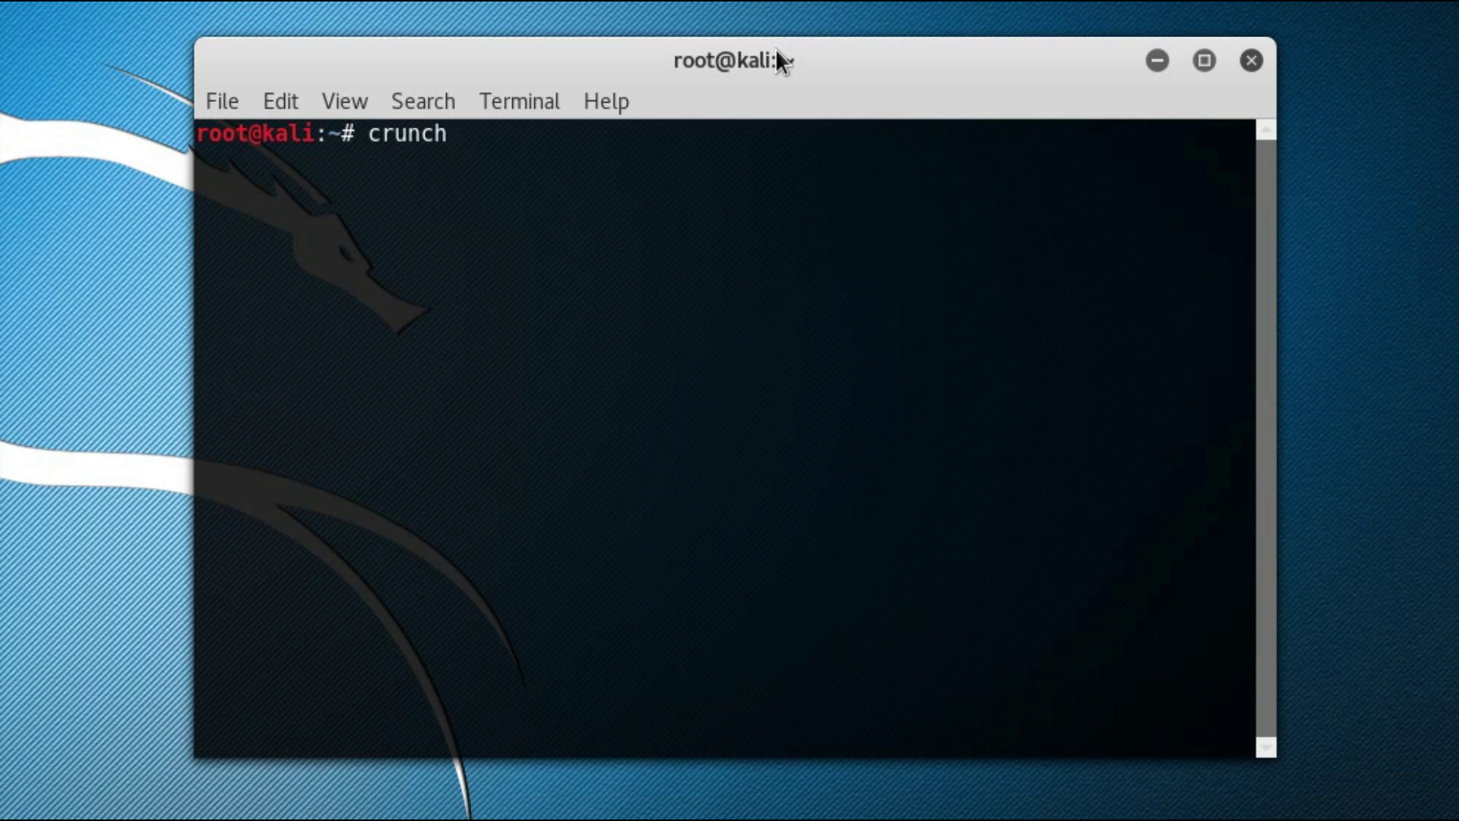
pyautogui.write('1')
pyautogui.write('0 10 ')
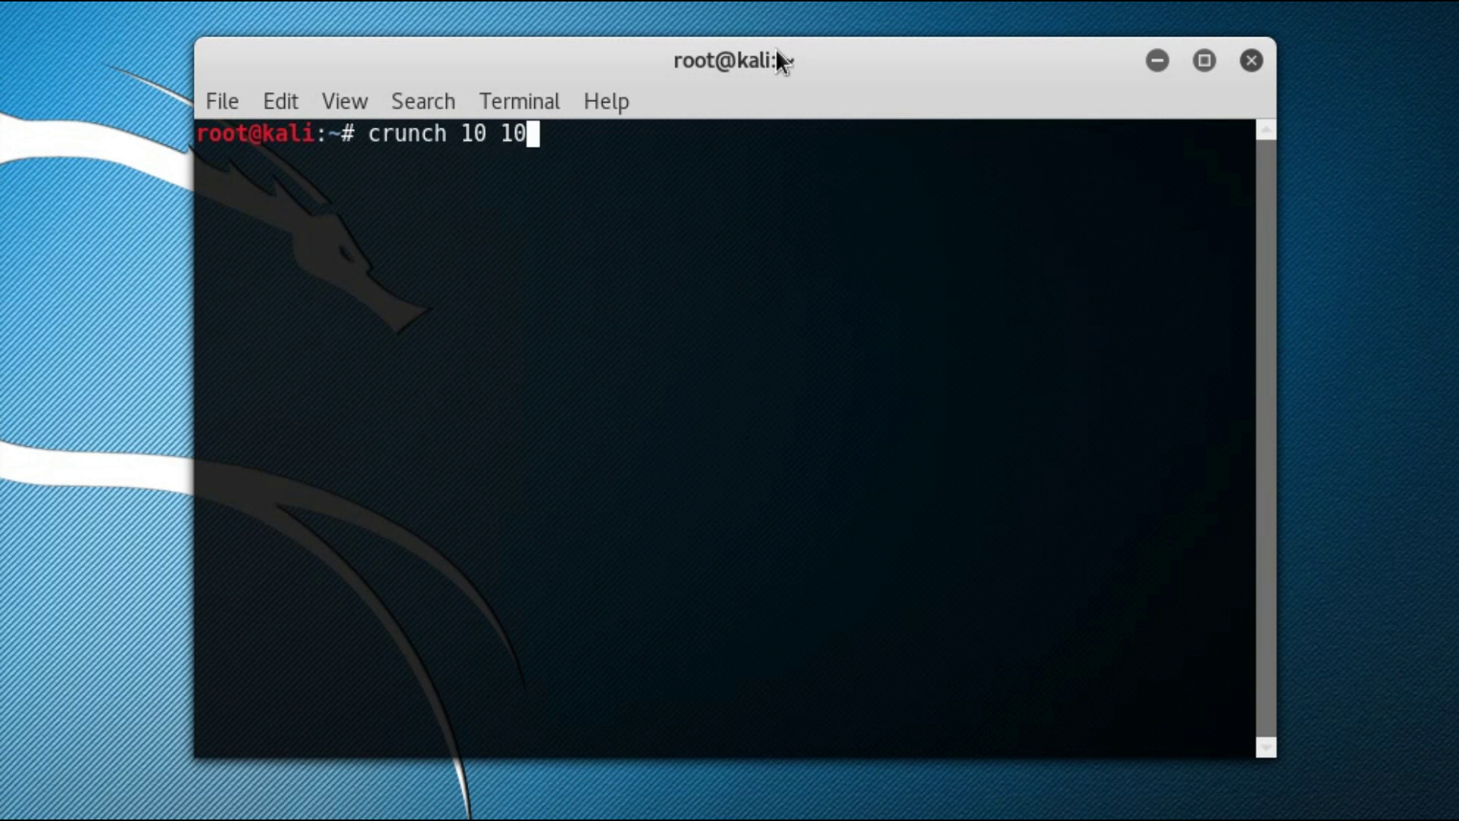
pyautogui.write('12345')
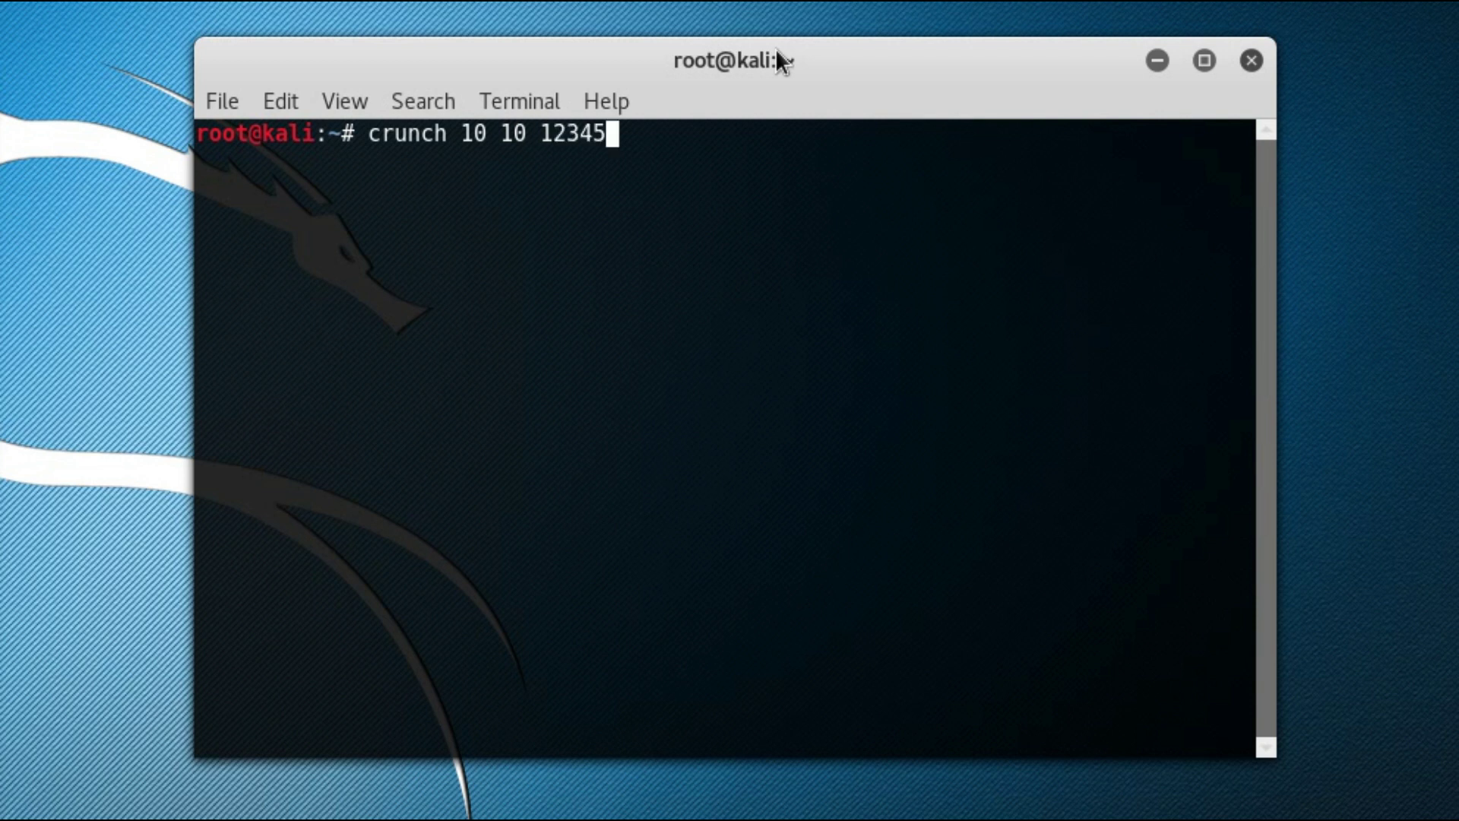
pyautogui.write('6789a')
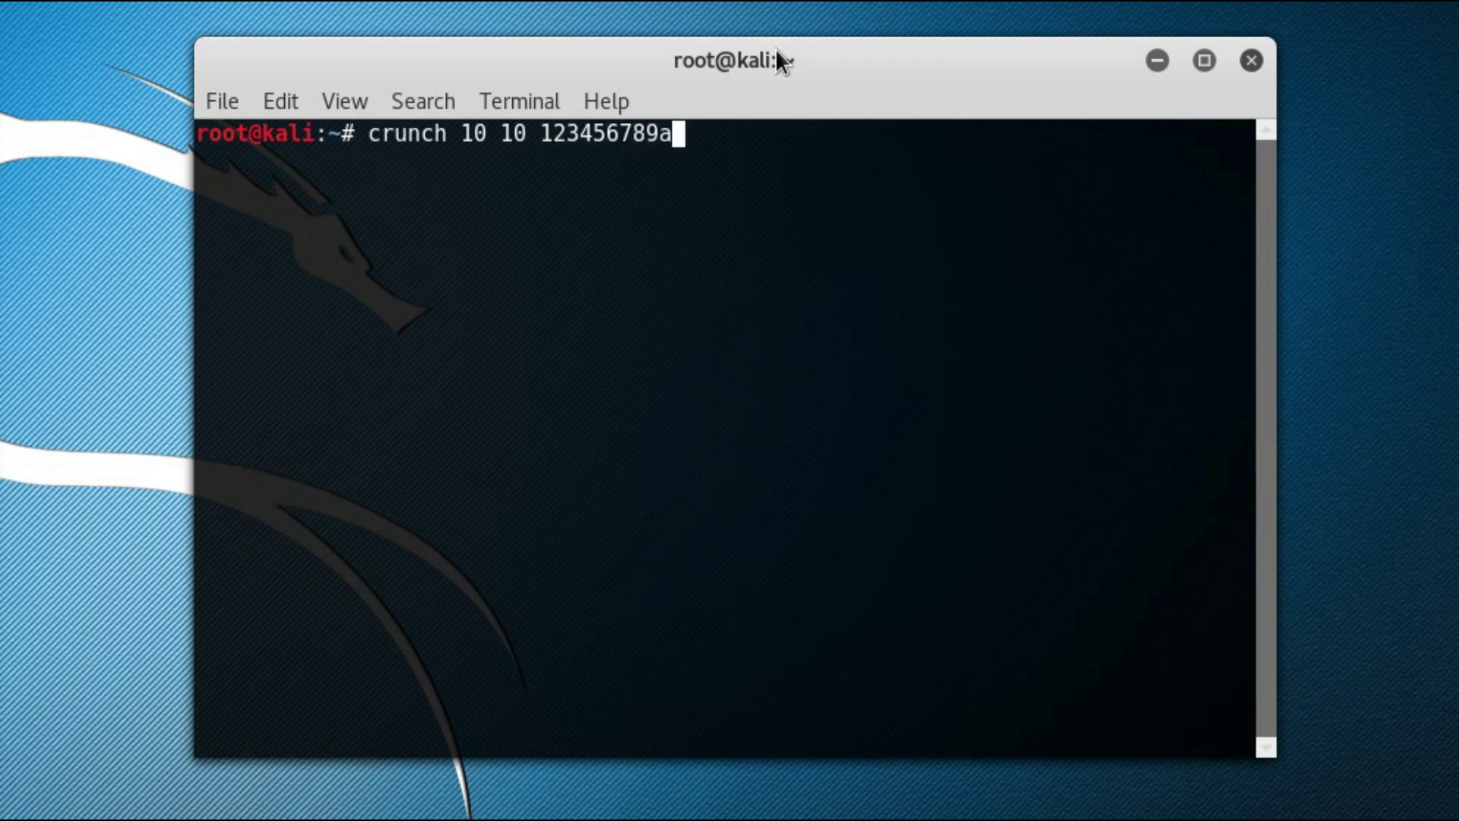
pyautogui.write('bcde')
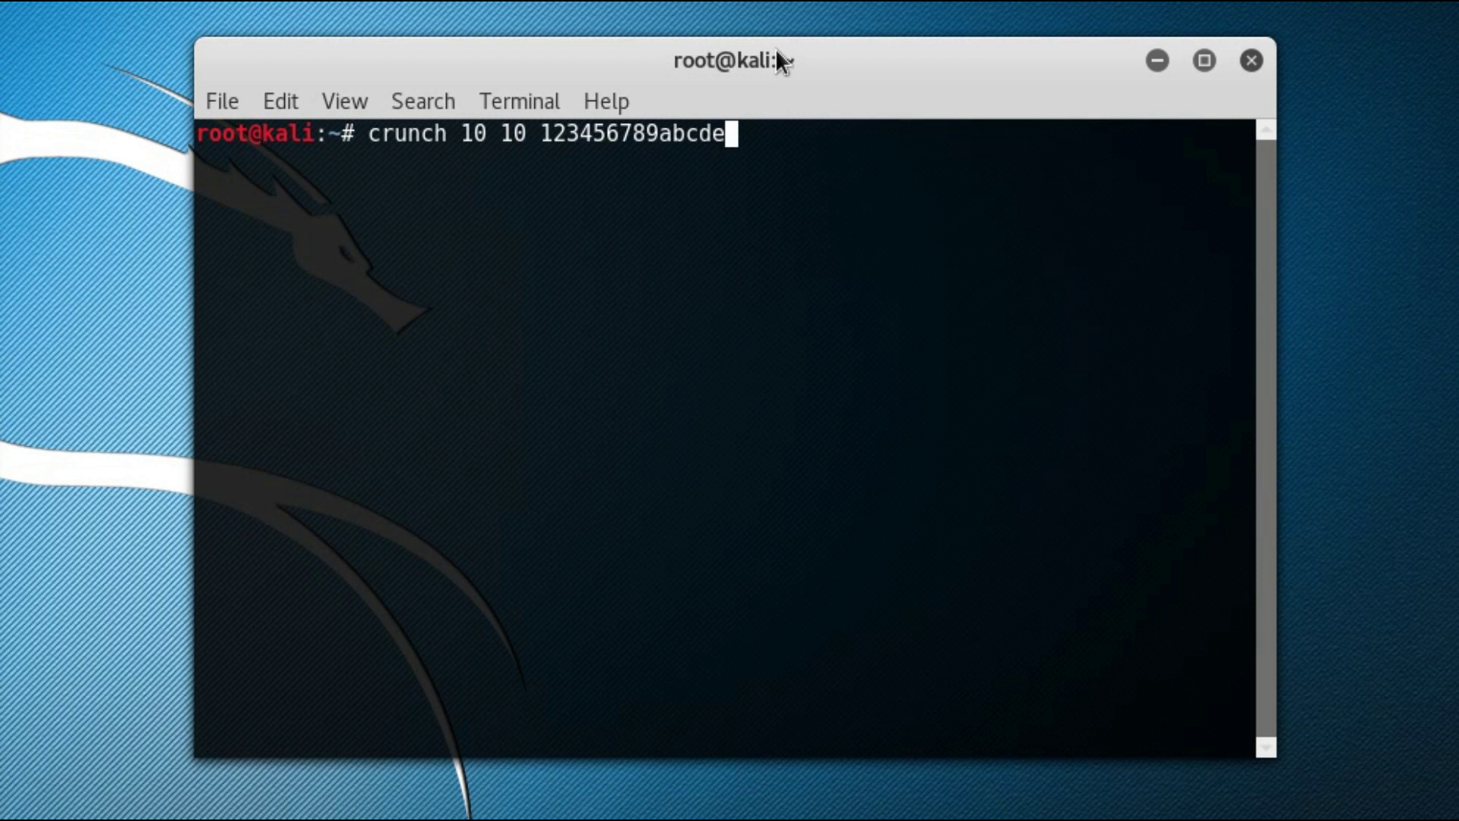
pyautogui.write('f -d 1@')
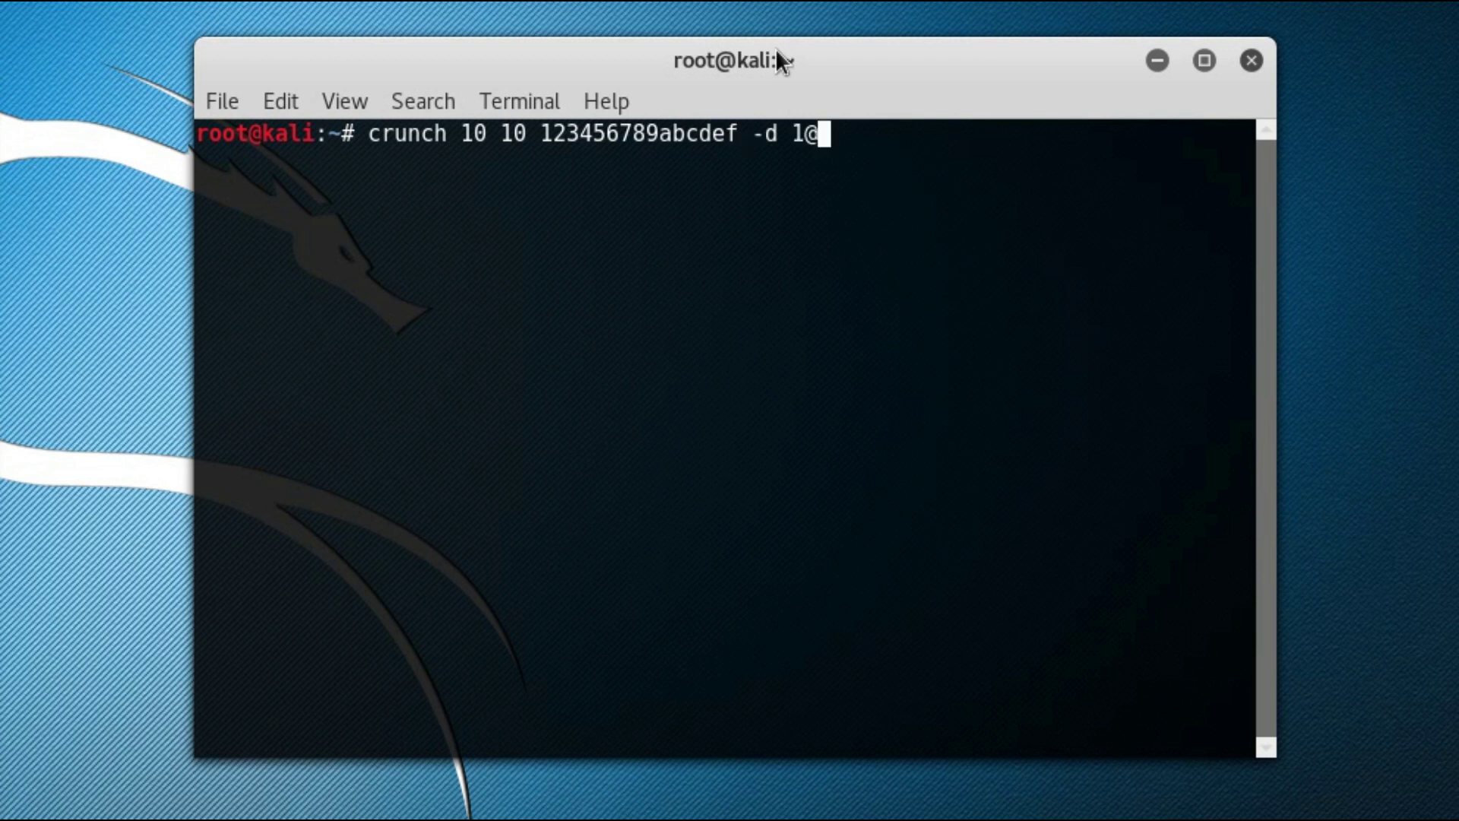
pyautogui.write(' -t')
pyautogui.write(' 5dbcca67""')
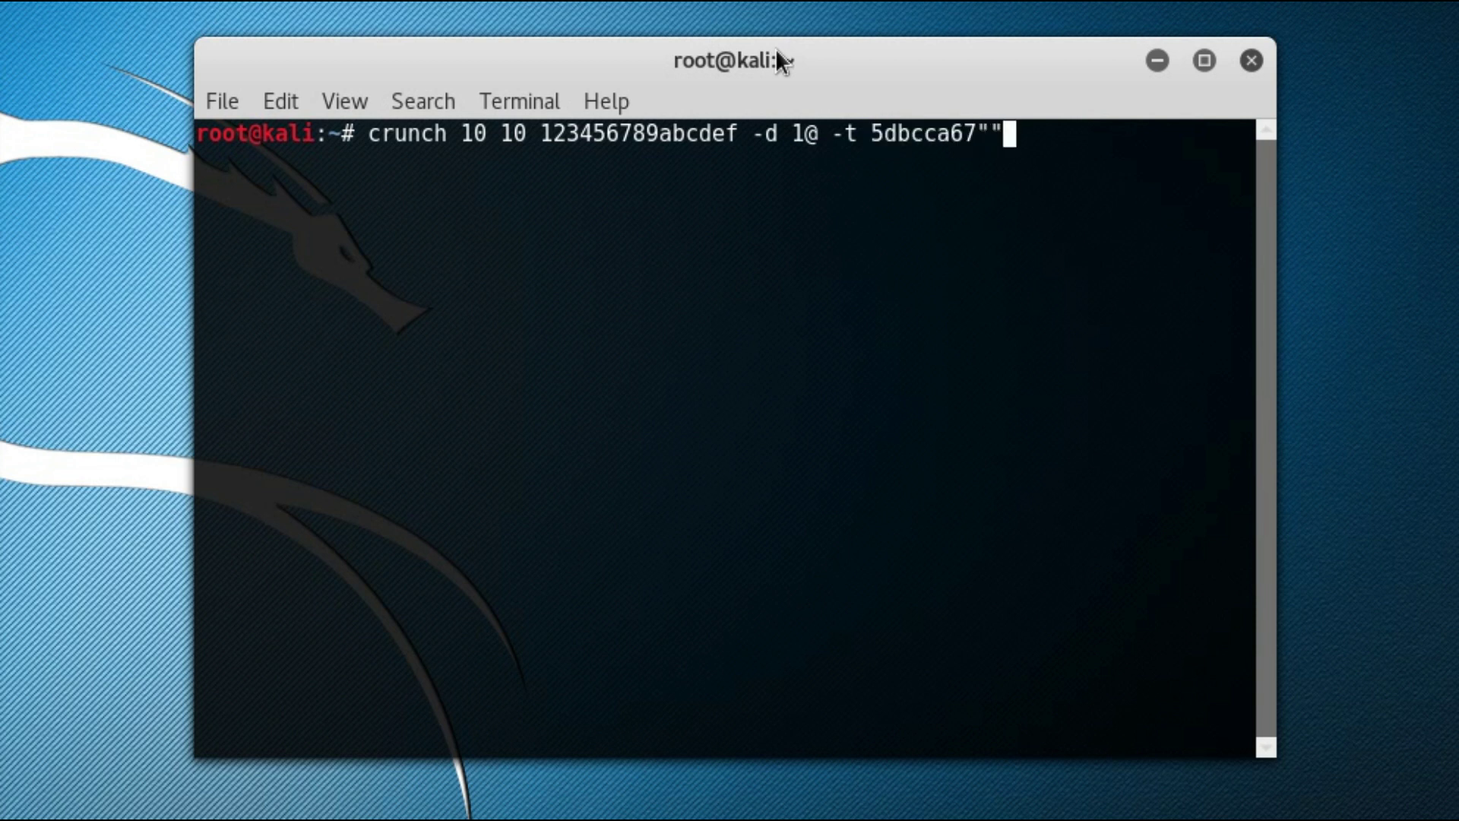
# - Run crunch 10 10 with pattern 5dbcca67@@@ into ~/words.txt, hitting a length error
pyautogui.press('BackSpace')
pyautogui.press('BackSpace')
pyautogui.write('@@@')
pyautogui.write(' -')
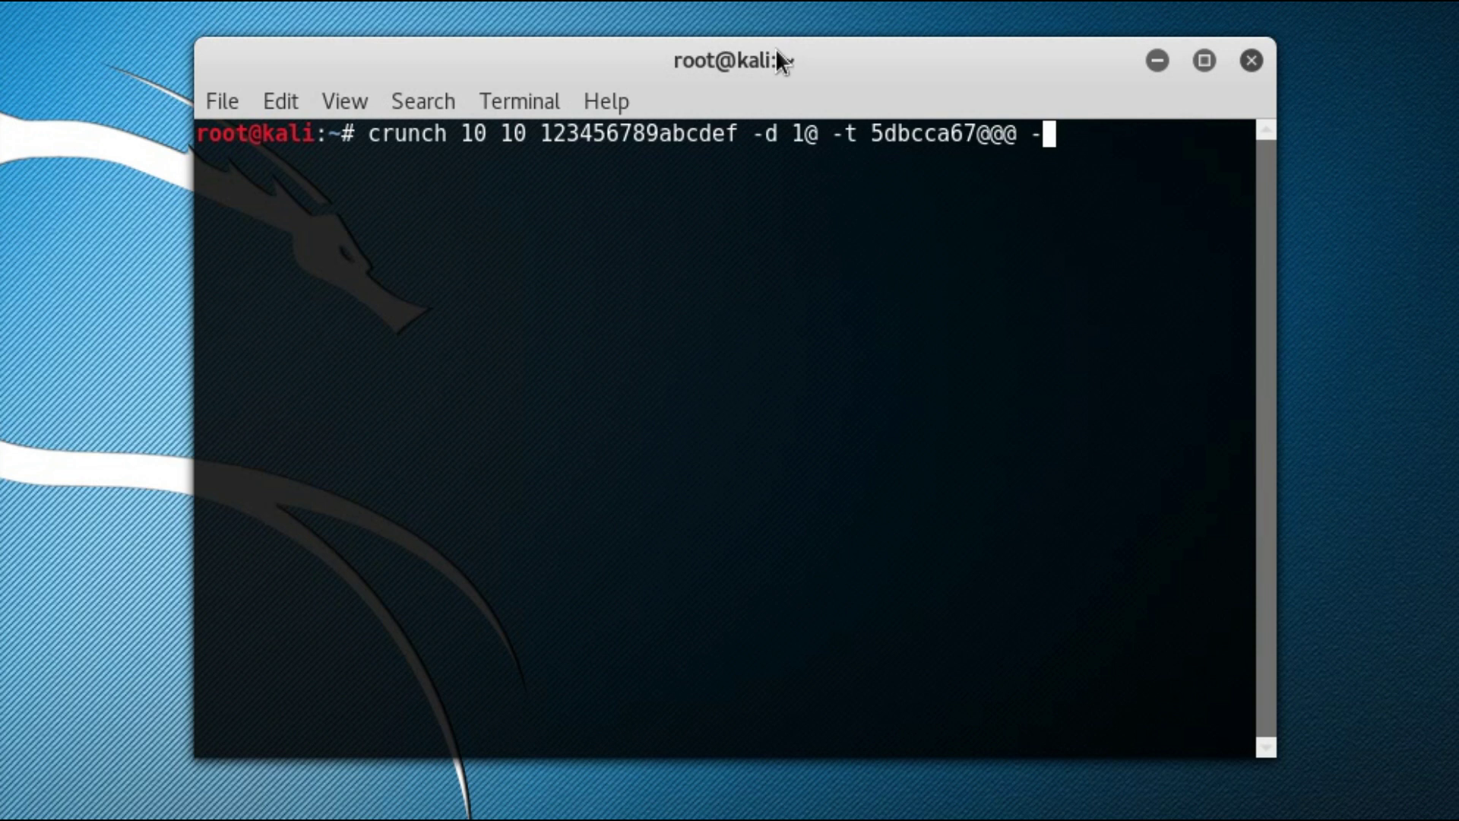
pyautogui.write('o')
pyautogui.write(' ~/words.tx')
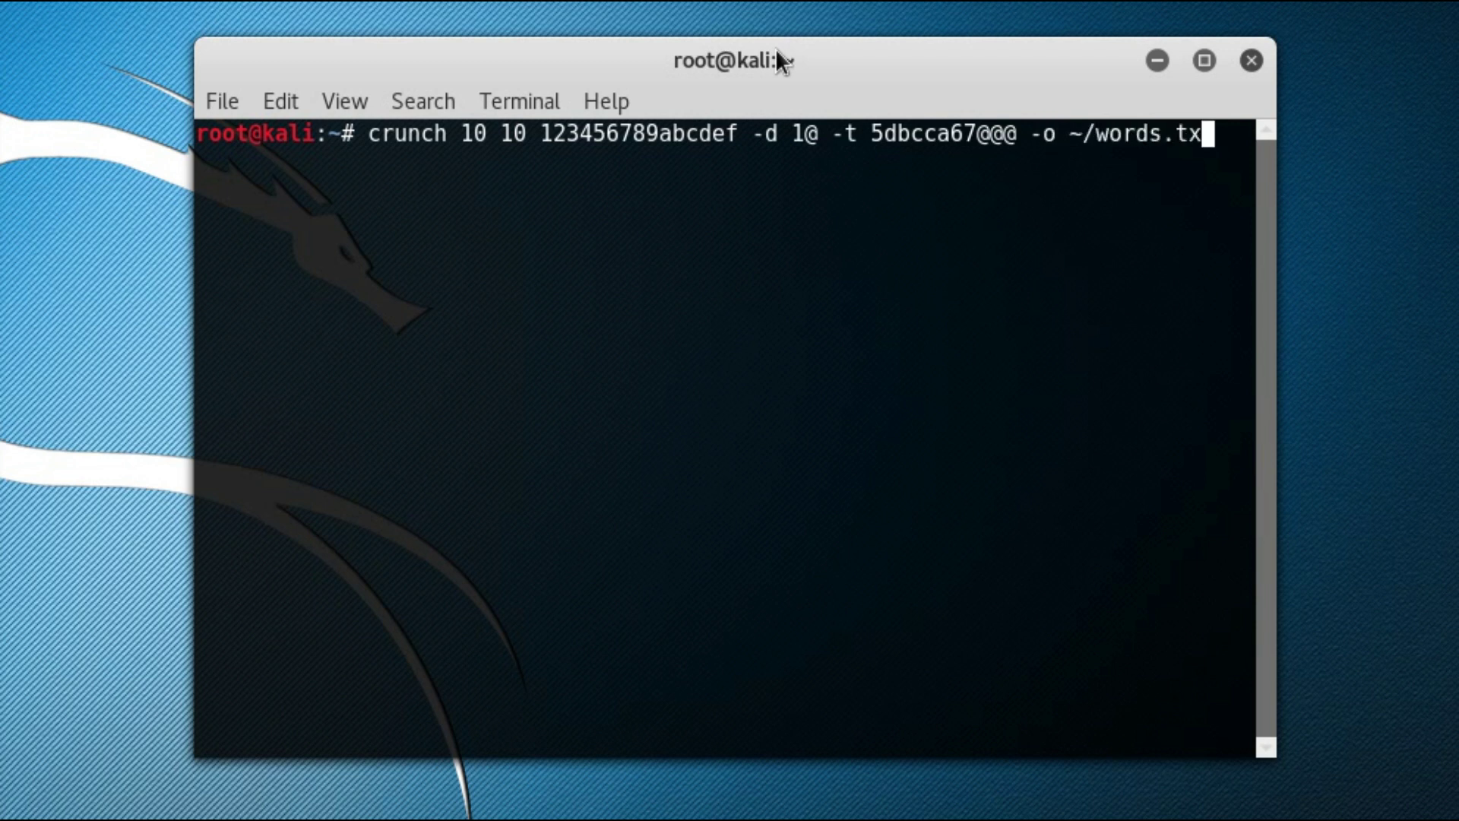
pyautogui.write('t')
pyautogui.press('Return')
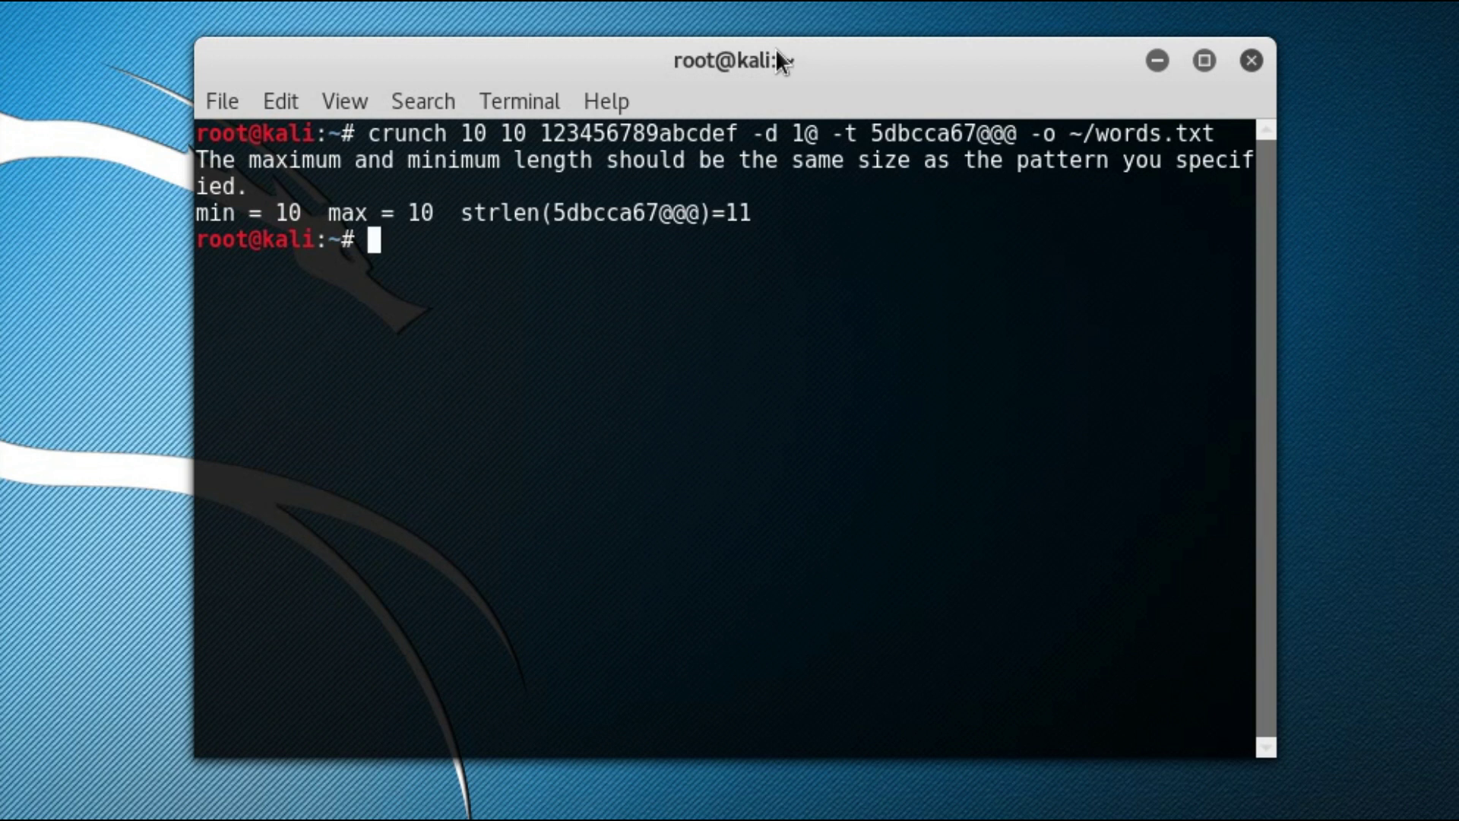
# - Remove the extra 'c' from the crunch pattern and regenerate ~/words.txt
pyautogui.press('Up')
pyautogui.press('Left')
pyautogui.press('Left')
pyautogui.press('Left')
pyautogui.press('Left')
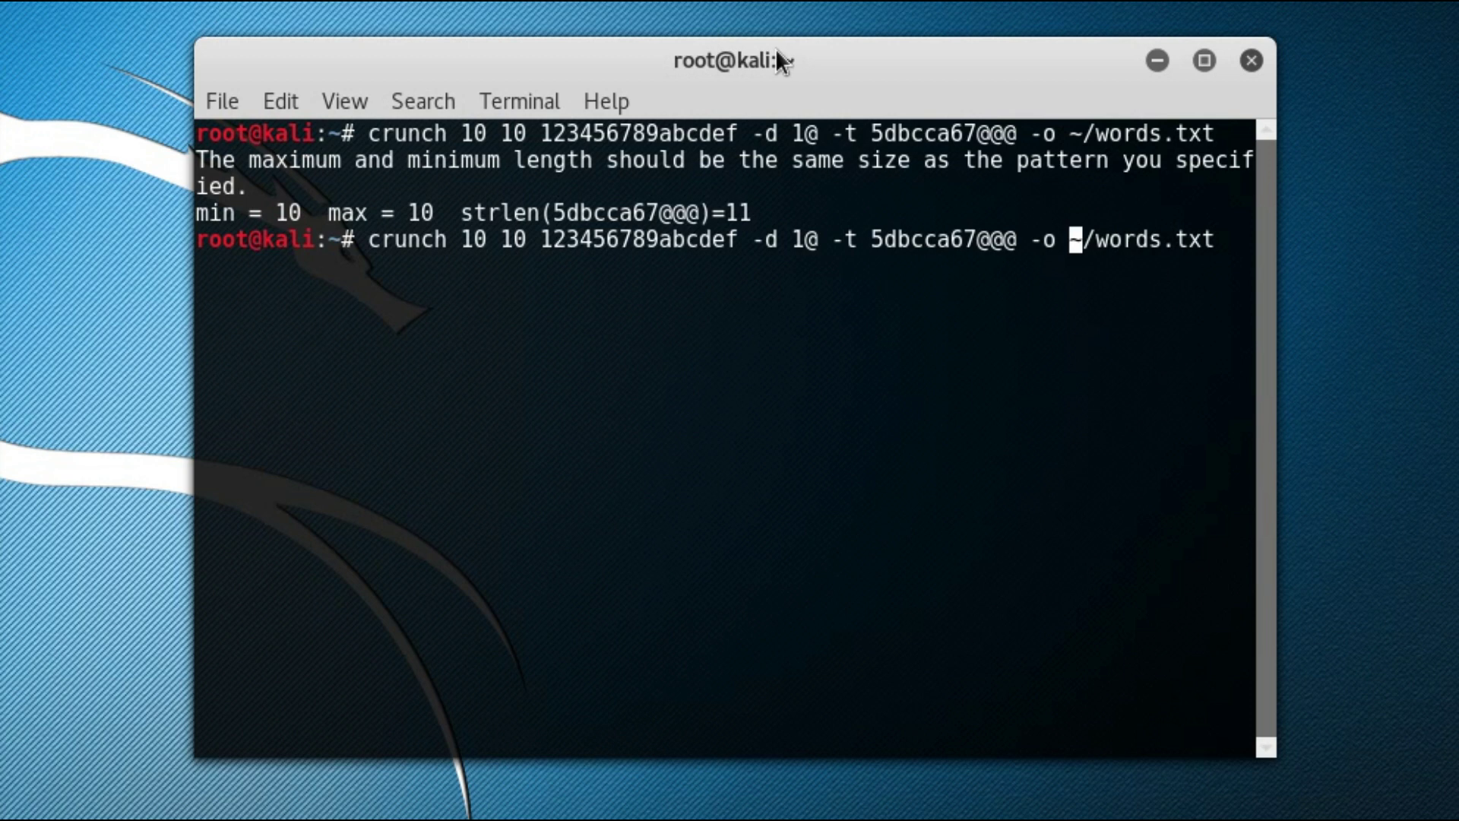
pyautogui.press('Left')
pyautogui.press('Left')
pyautogui.press('Left')
pyautogui.press('Delete')
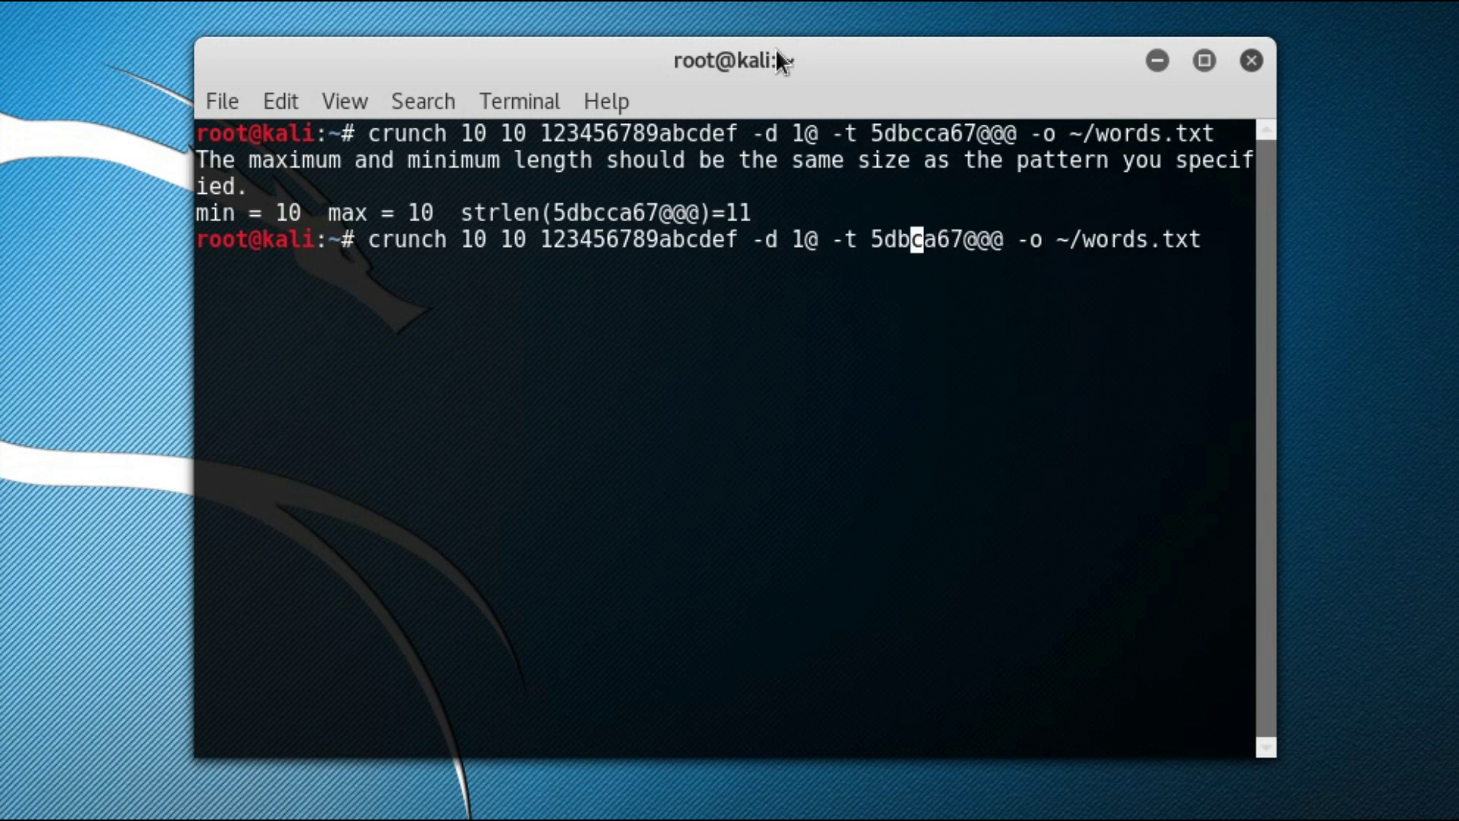
pyautogui.write('head')
pyautogui.press('Return')
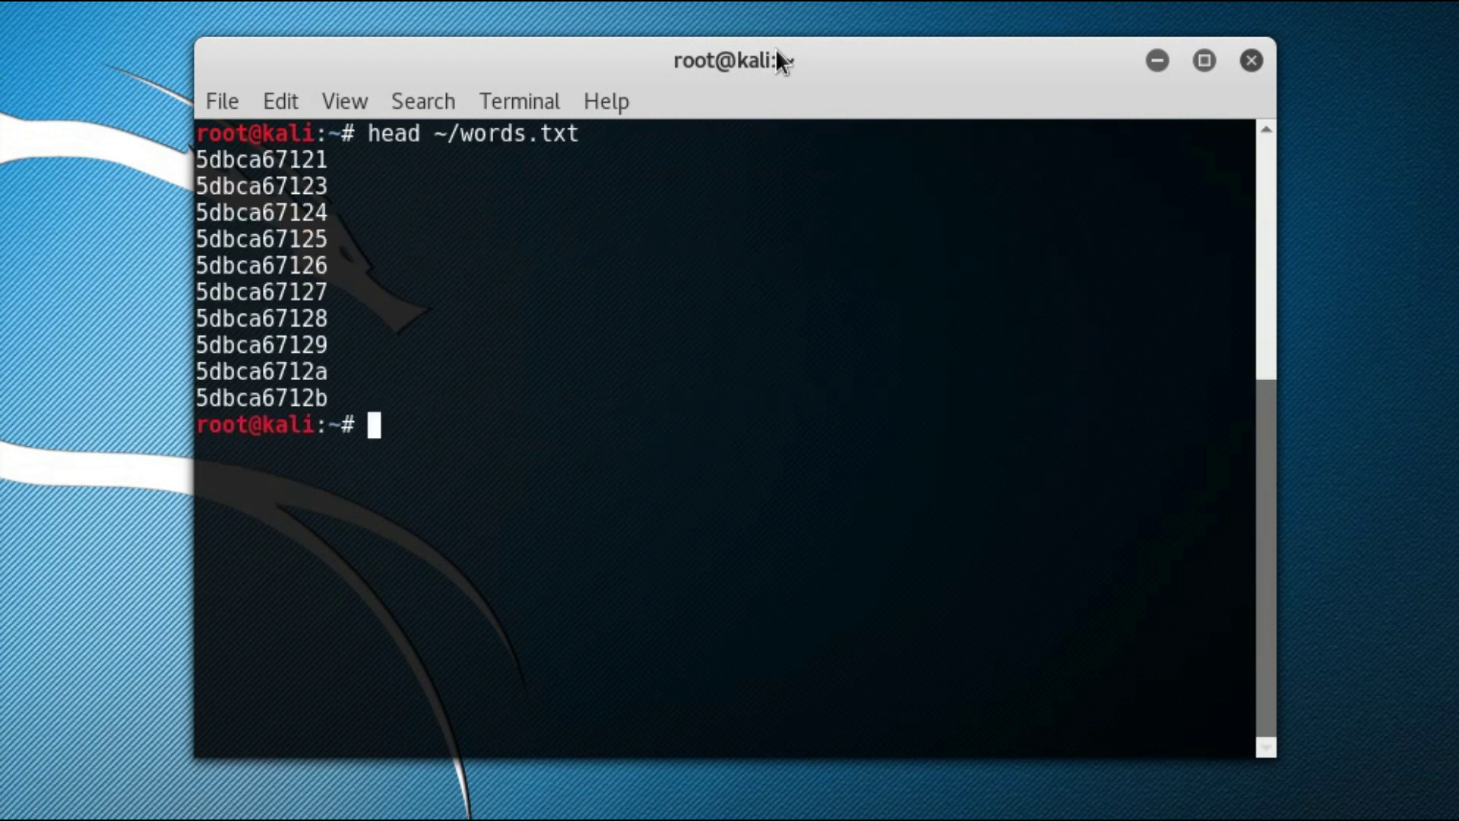
# - Show the last entries of ~/words.txt with tail, ending at 5dbca67fef
pyautogui.press('Up')
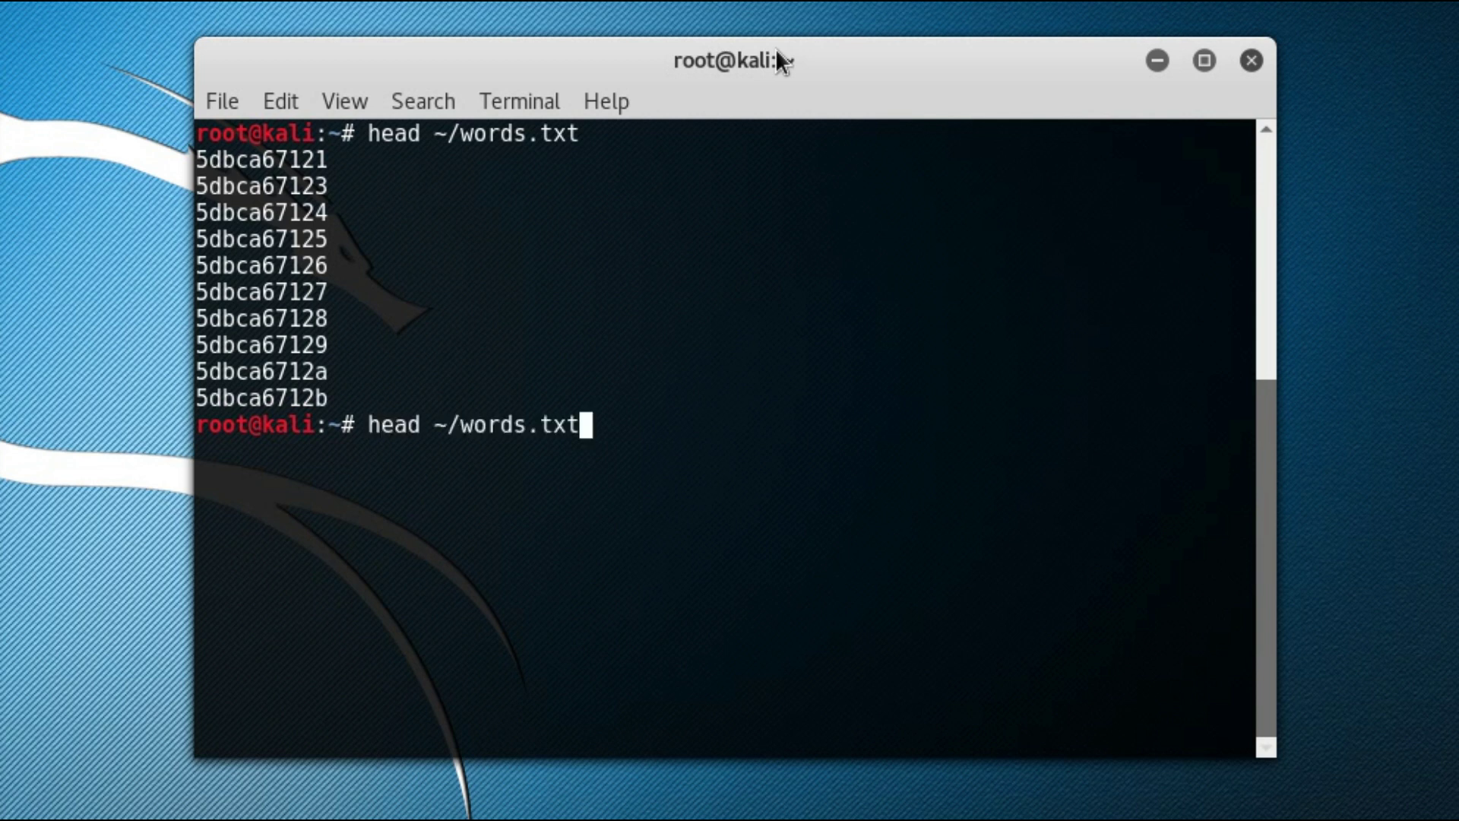
pyautogui.press('Home')
pyautogui.press('Delete')
pyautogui.press('Delete')
pyautogui.press('Delete')
pyautogui.write('tail')
pyautogui.press('Return')
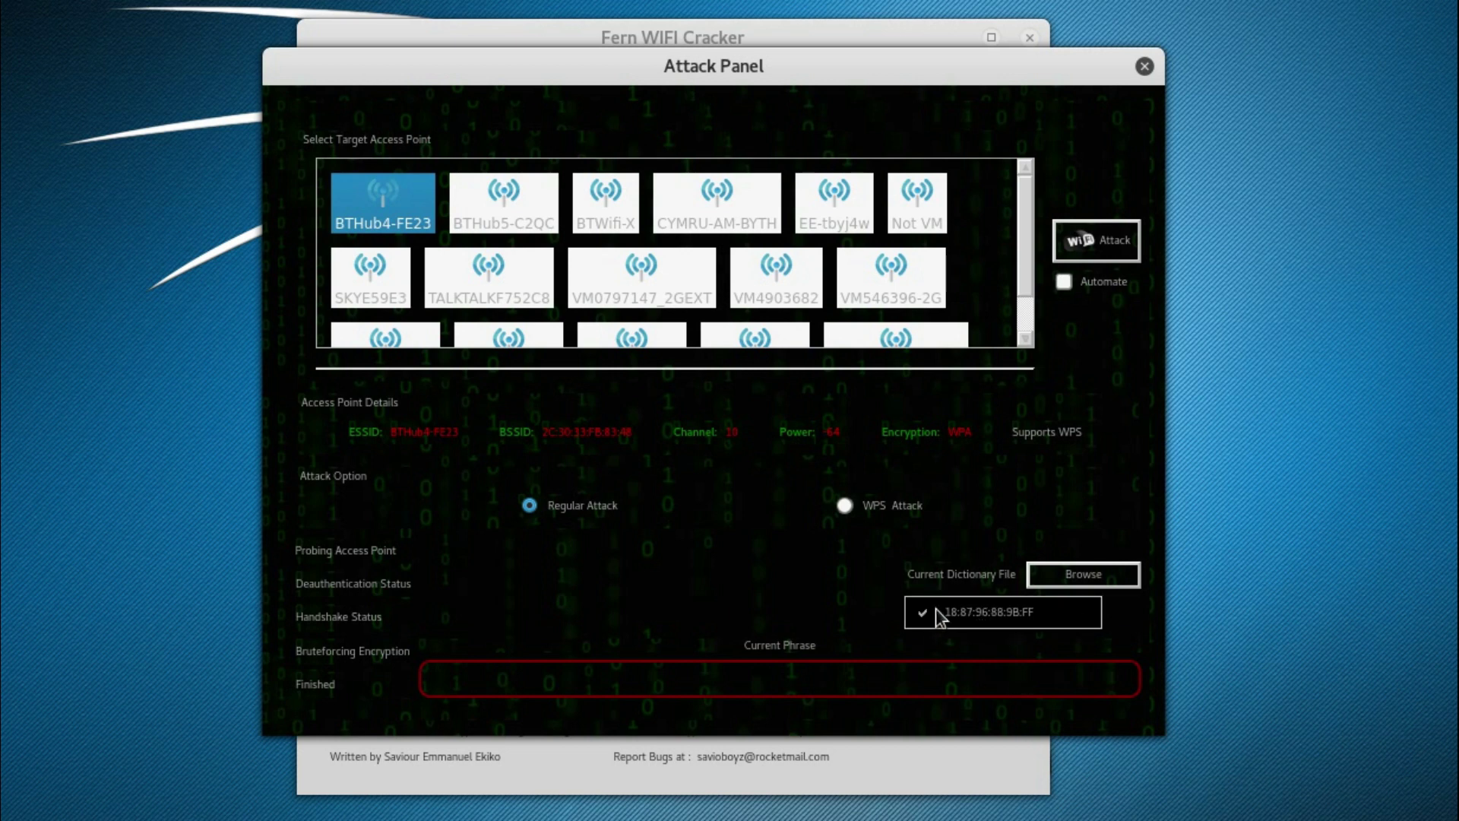
# - Load words.txt as the dictionary file for the BTHub4-FE23 attack
pyautogui.click(1054, 617)
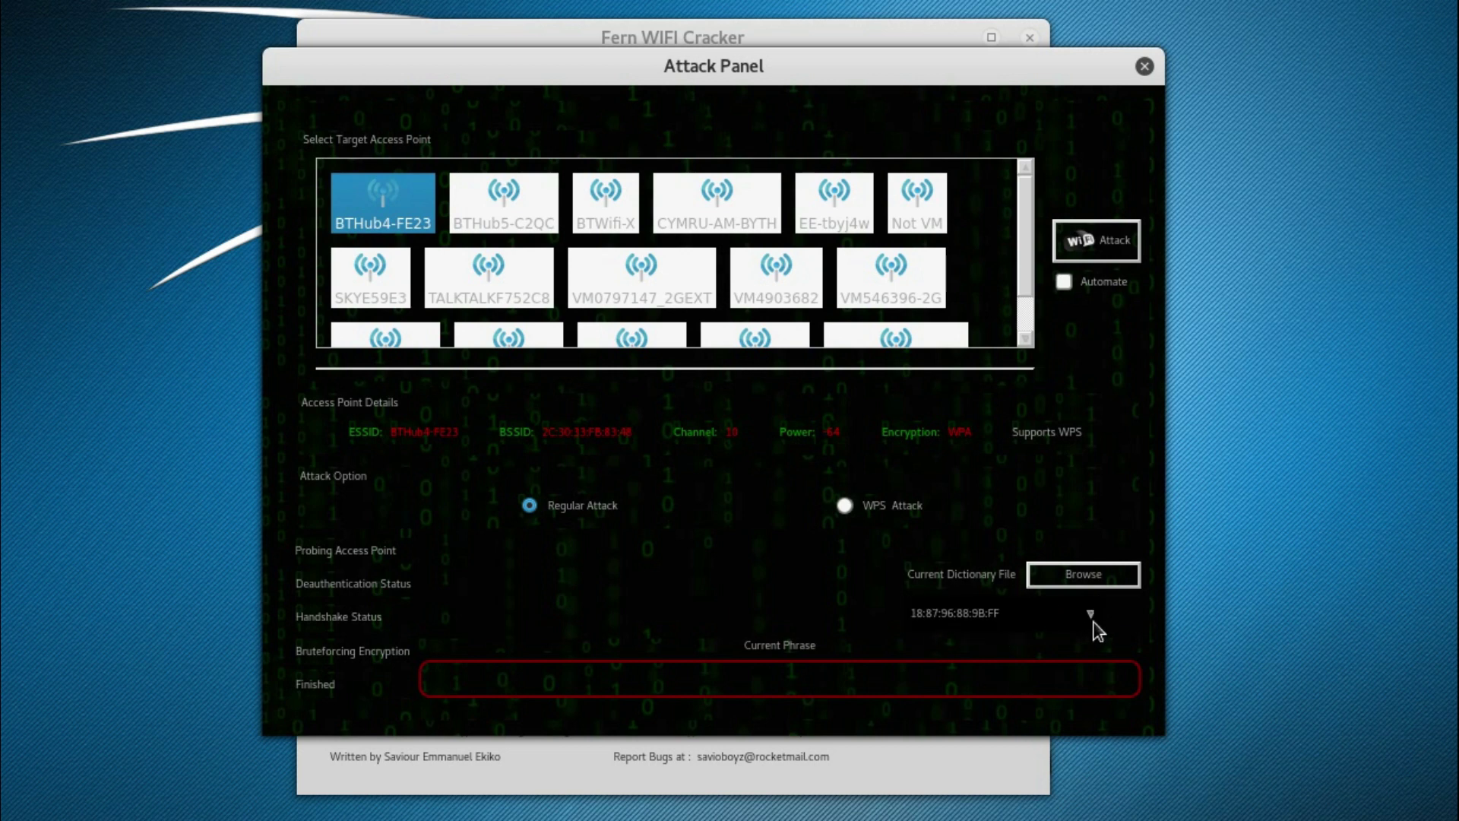
pyautogui.click(1102, 579)
pyautogui.click(457, 444)
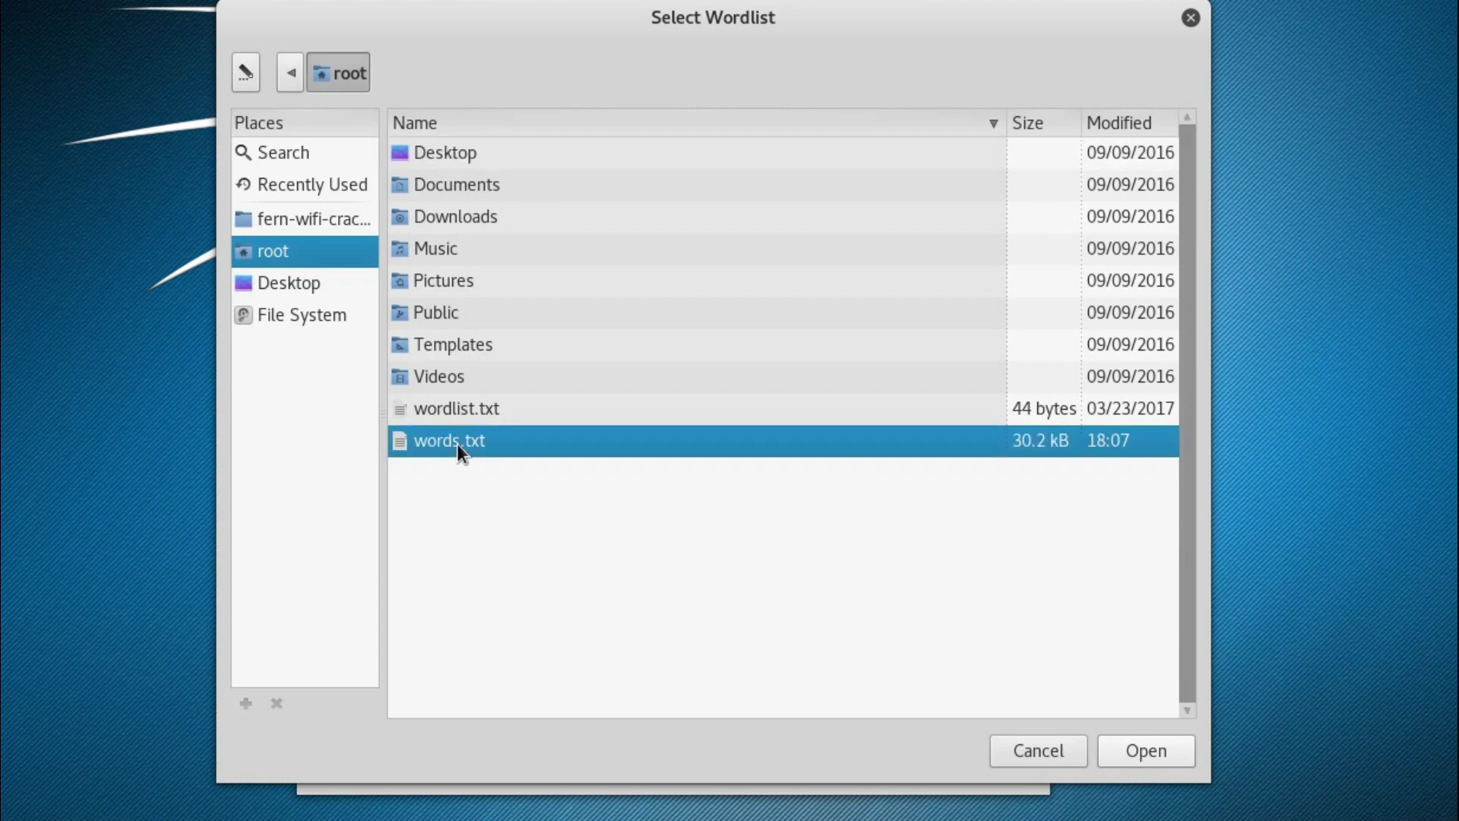
pyautogui.doubleClick(458, 443)
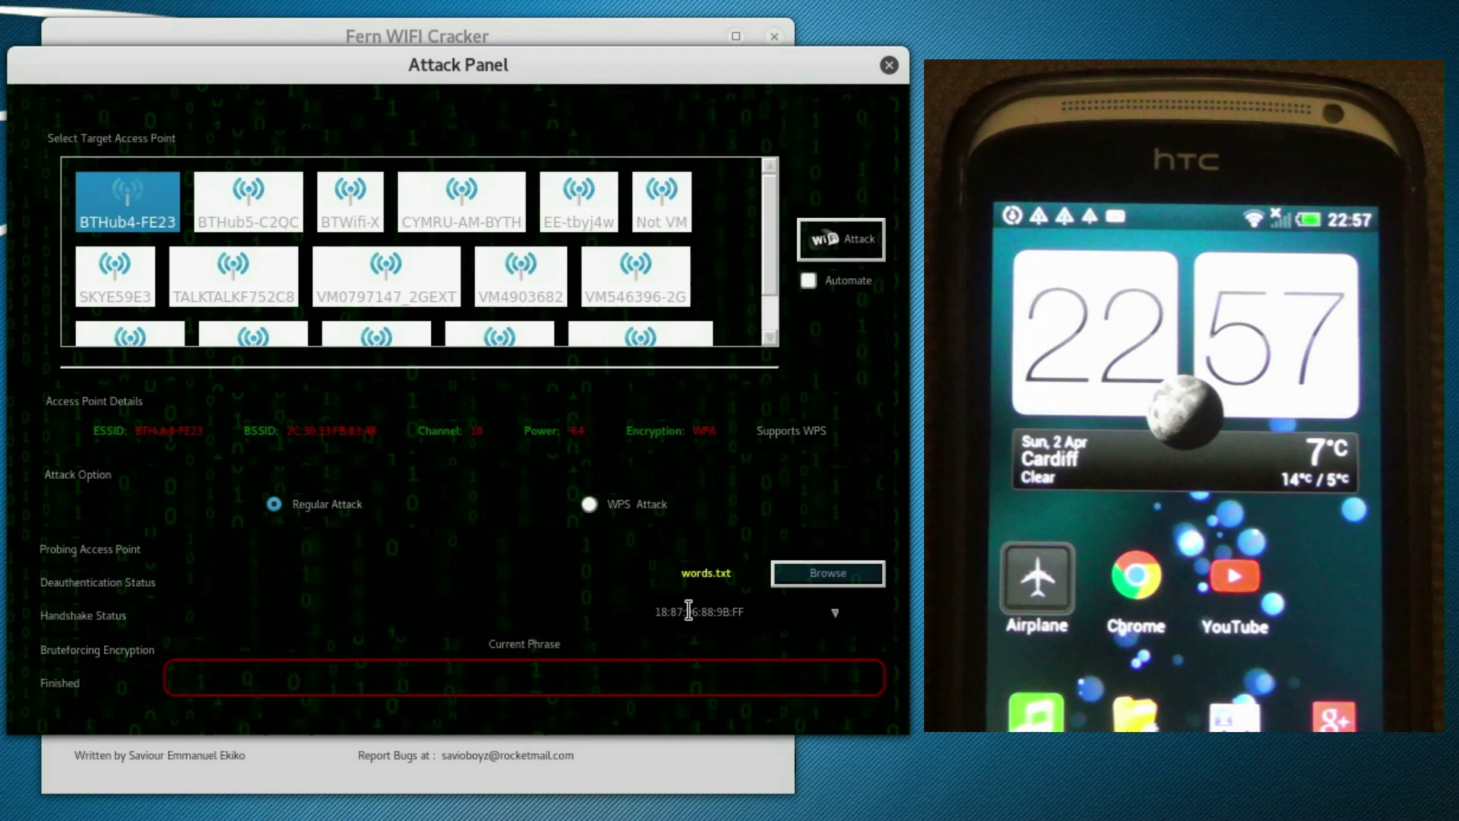
pyautogui.click(841, 249)
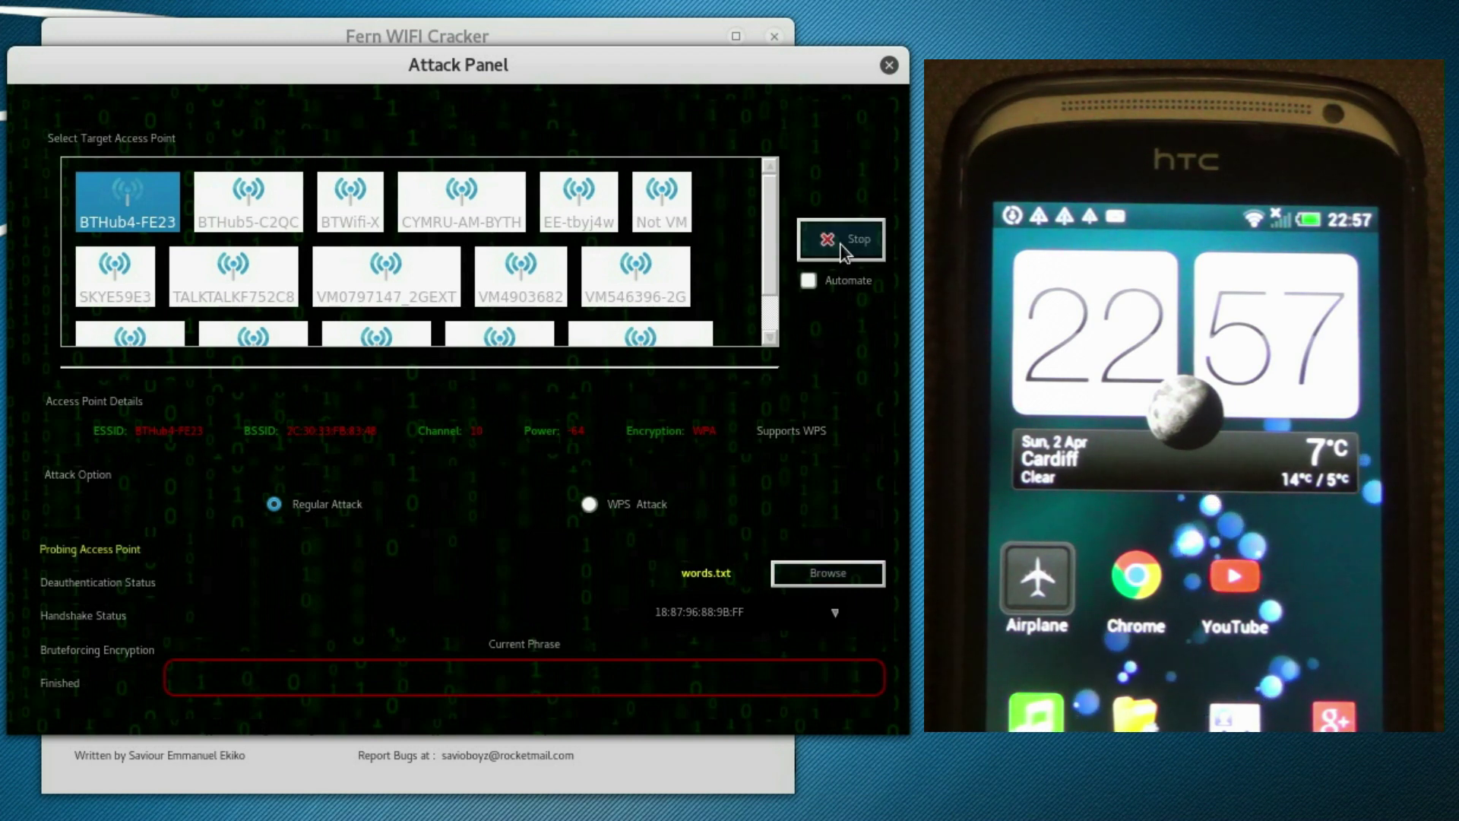